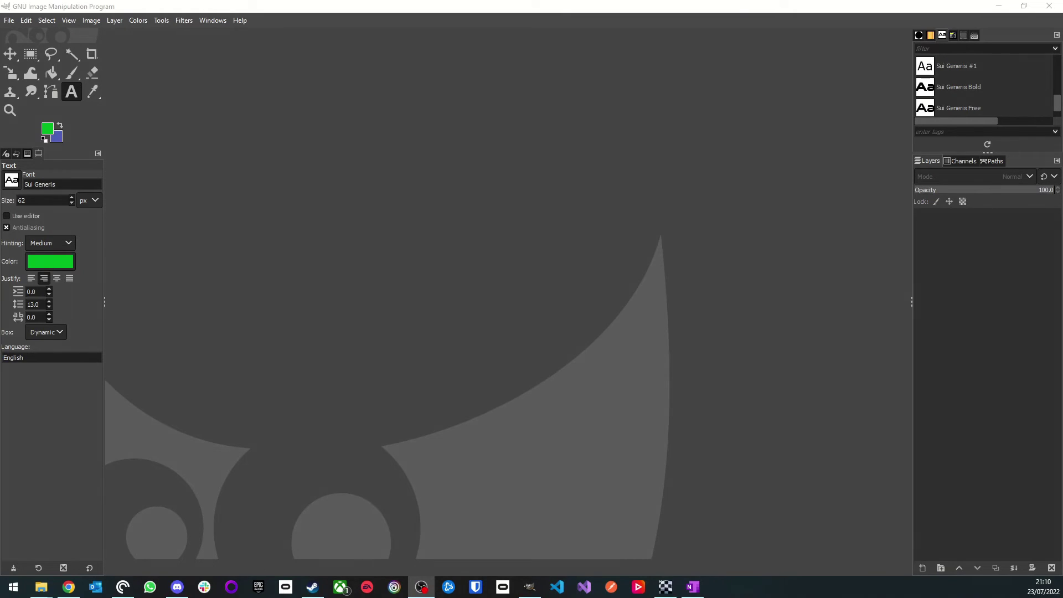
Step: Open the four .xcf project files (Emblem, DriverNumber, HaloSticker, Livery) from the LiveryTutorial folder
click(8, 20)
click(25, 64)
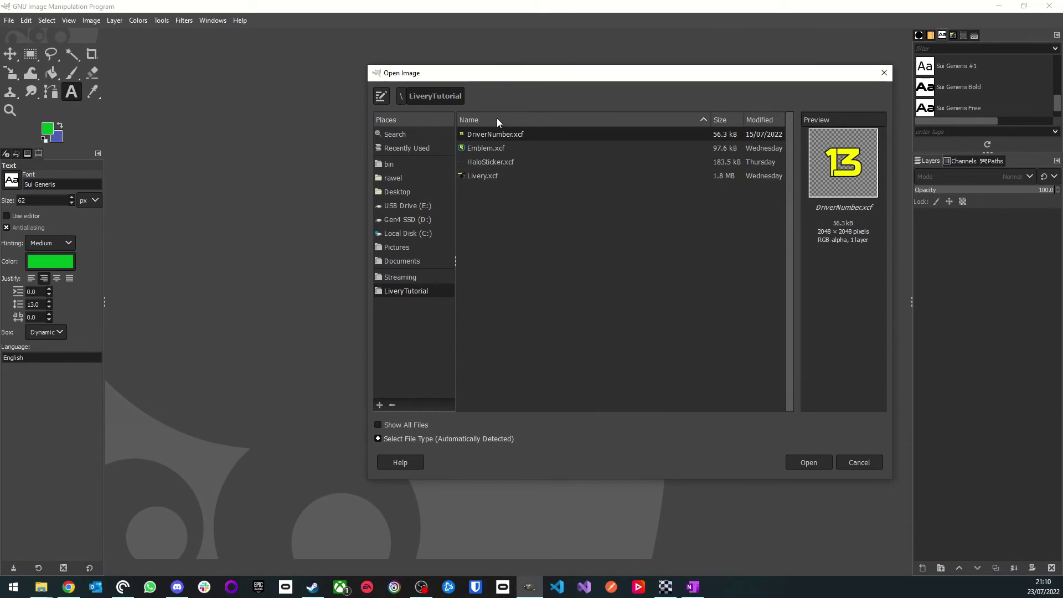
click(485, 176)
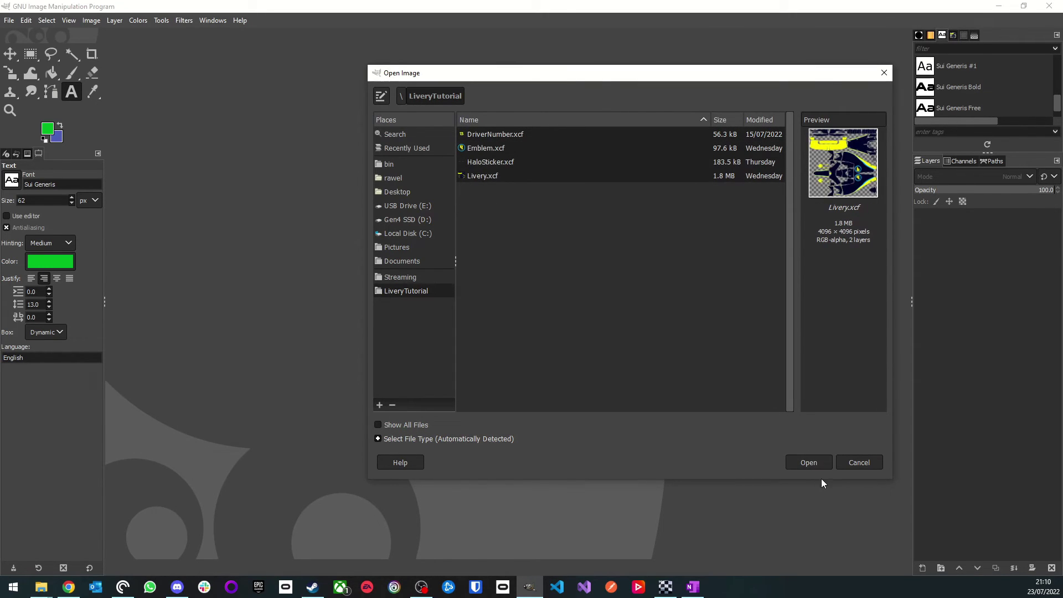
click(809, 462)
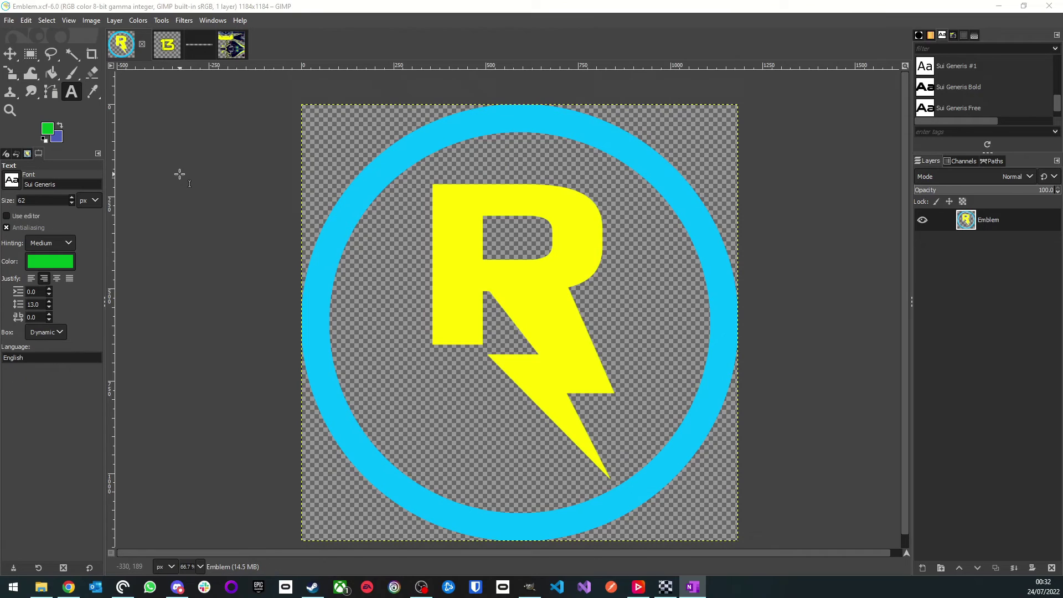
Step: Switch to DriverNumber.xcf, the yellow black-outlined 13 on transparency
click(172, 46)
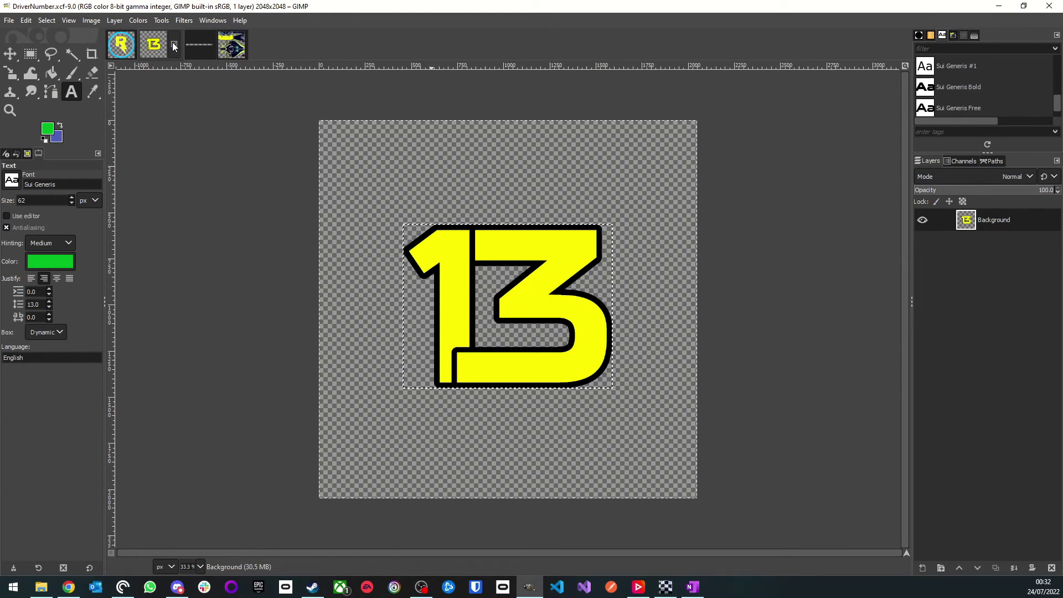
Step: Move through the HaloSticker image to the Livery.xcf texture with its two layers
click(203, 45)
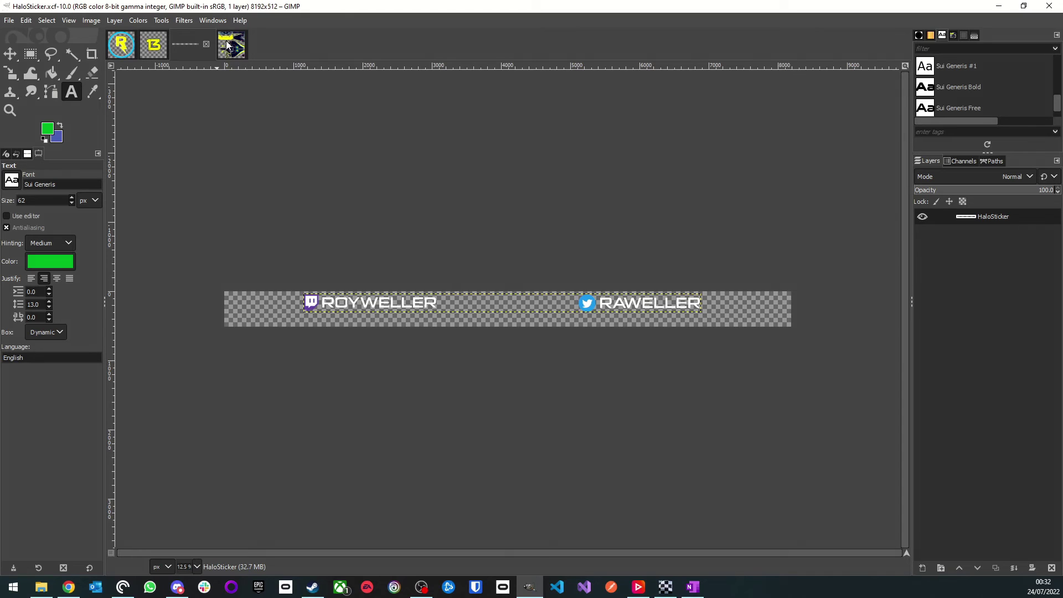
click(226, 46)
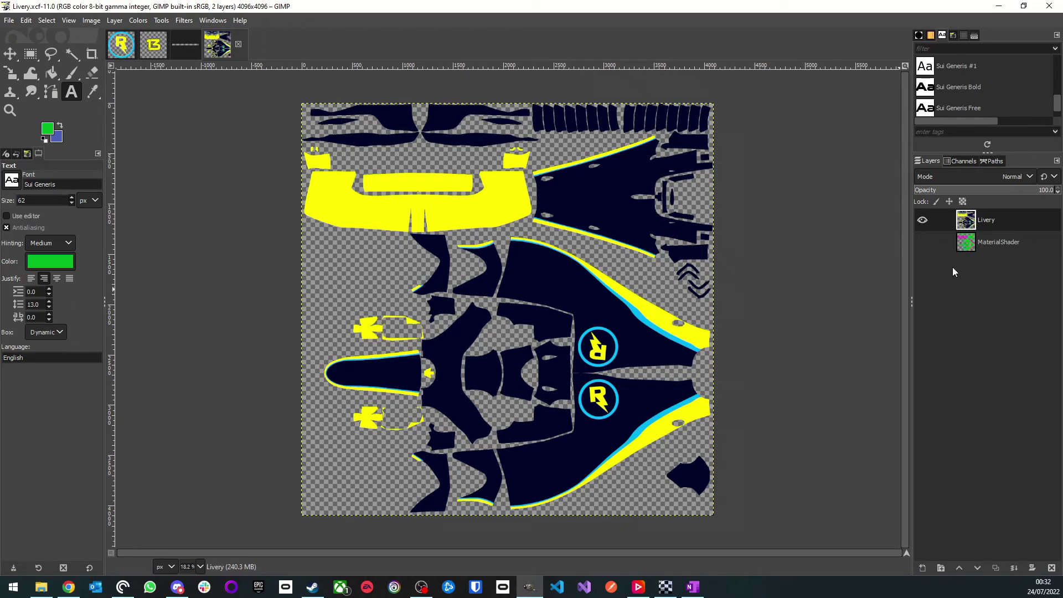
click(924, 244)
click(925, 220)
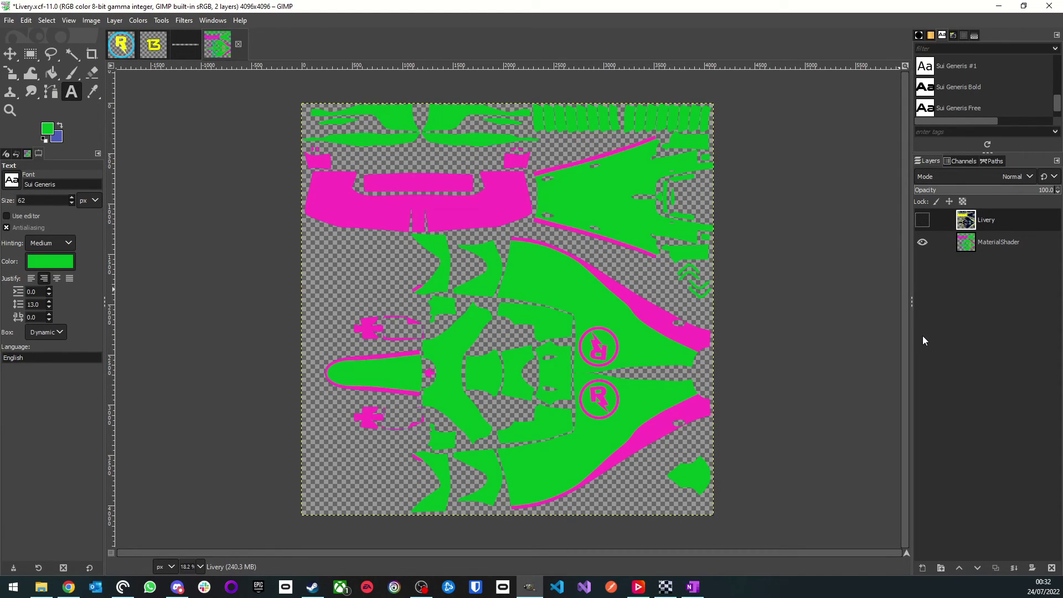
shift+click(923, 242)
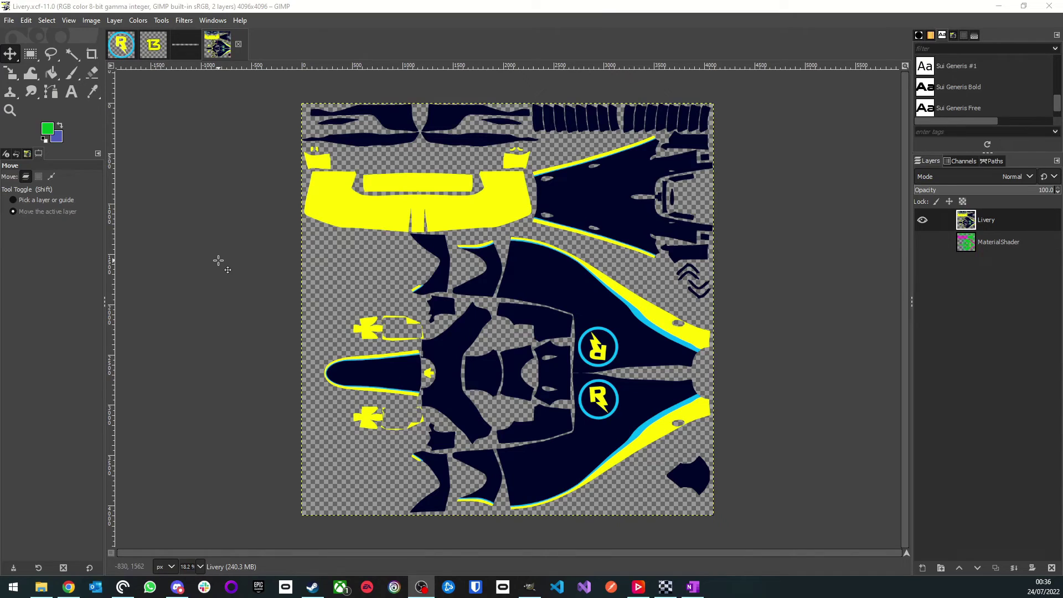
click(218, 261)
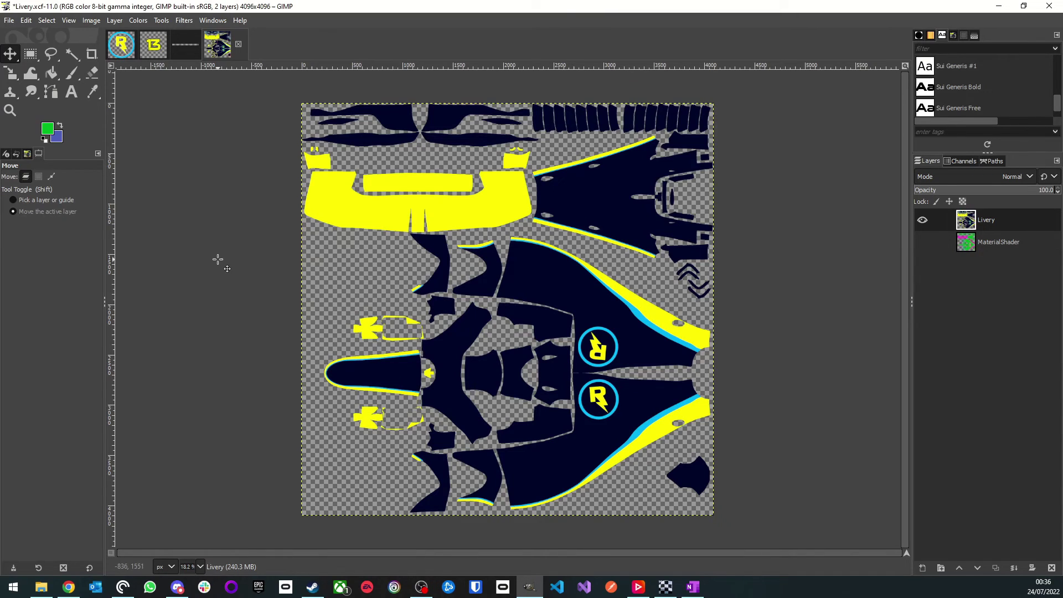
Step: Export the Livery image as a TIFF file into the TIFFs folder
click(8, 20)
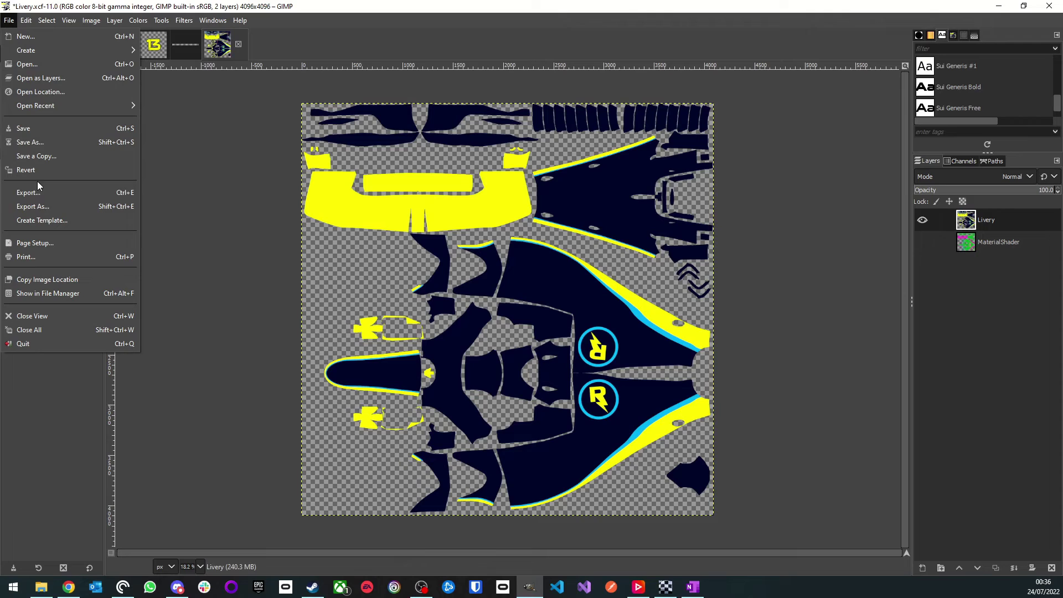
click(37, 206)
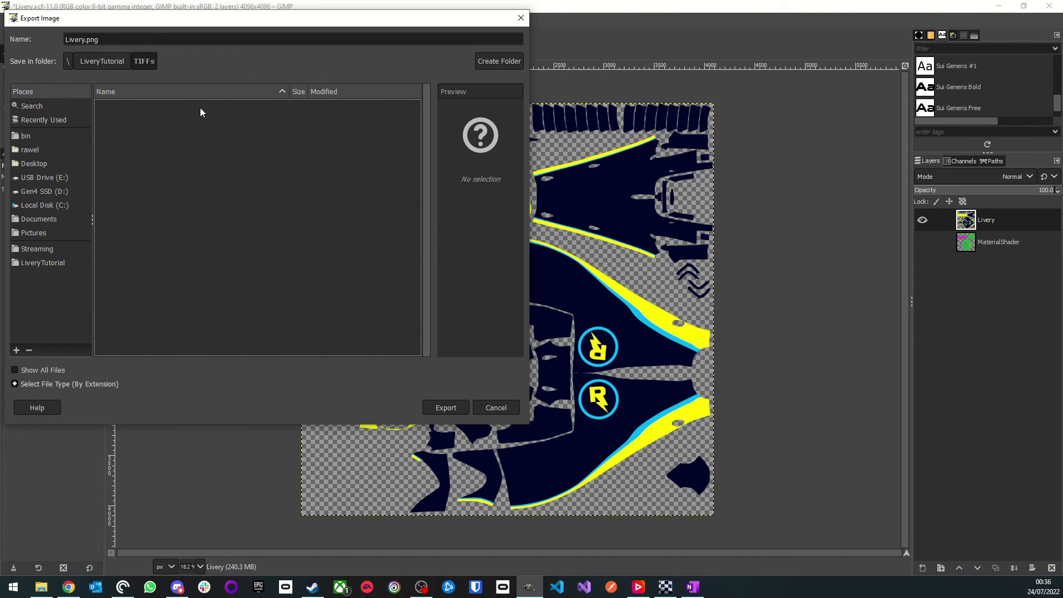
click(21, 385)
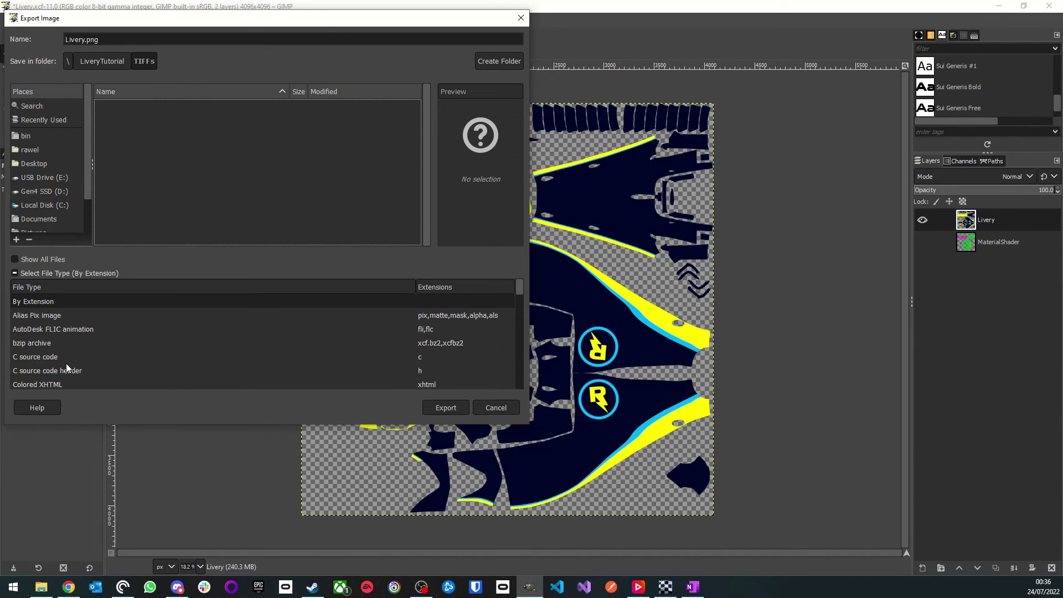
scroll(78, 355, down, 10)
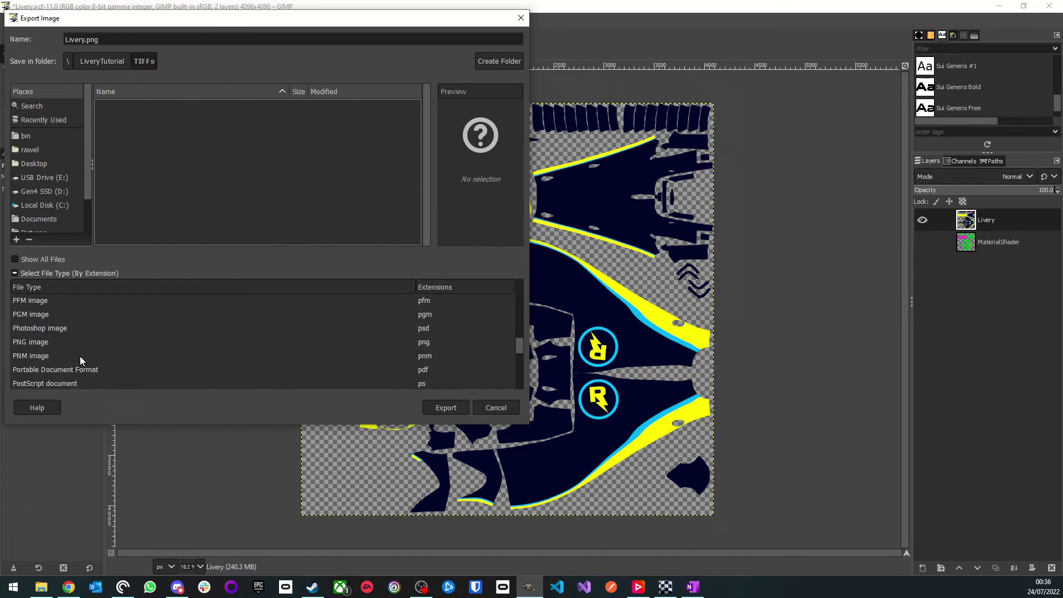
click(49, 360)
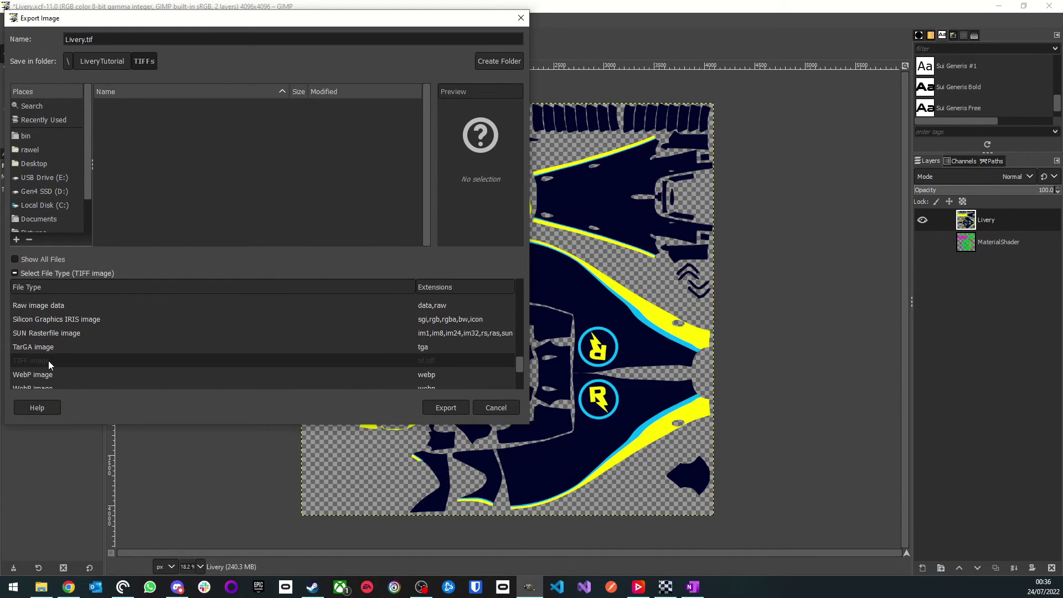
click(446, 408)
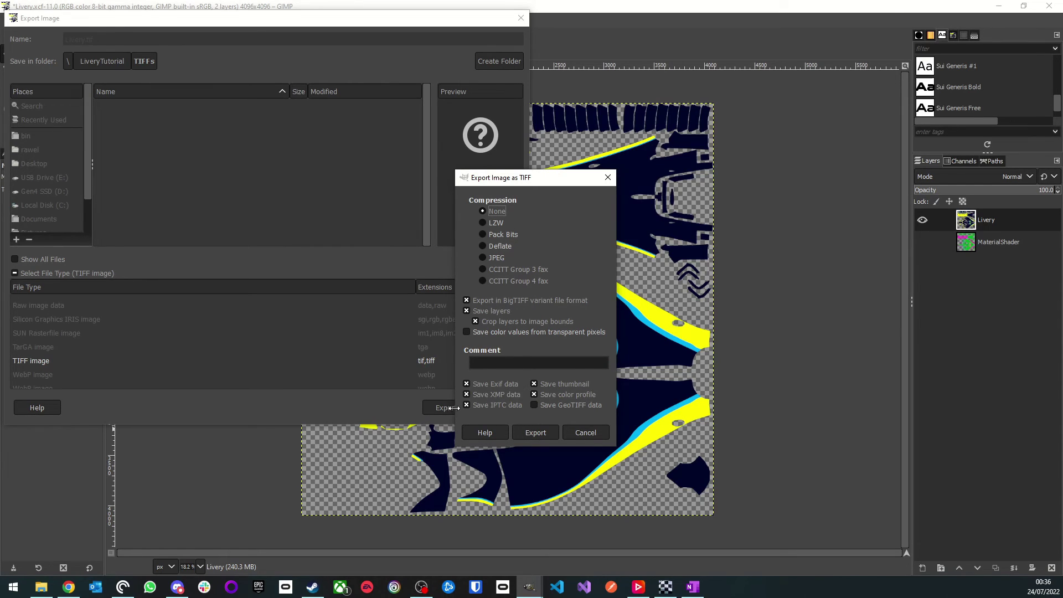
Step: Save Livery.tif without BigTIFF or layers, then show MaterialShader instead of Livery
click(466, 300)
click(467, 311)
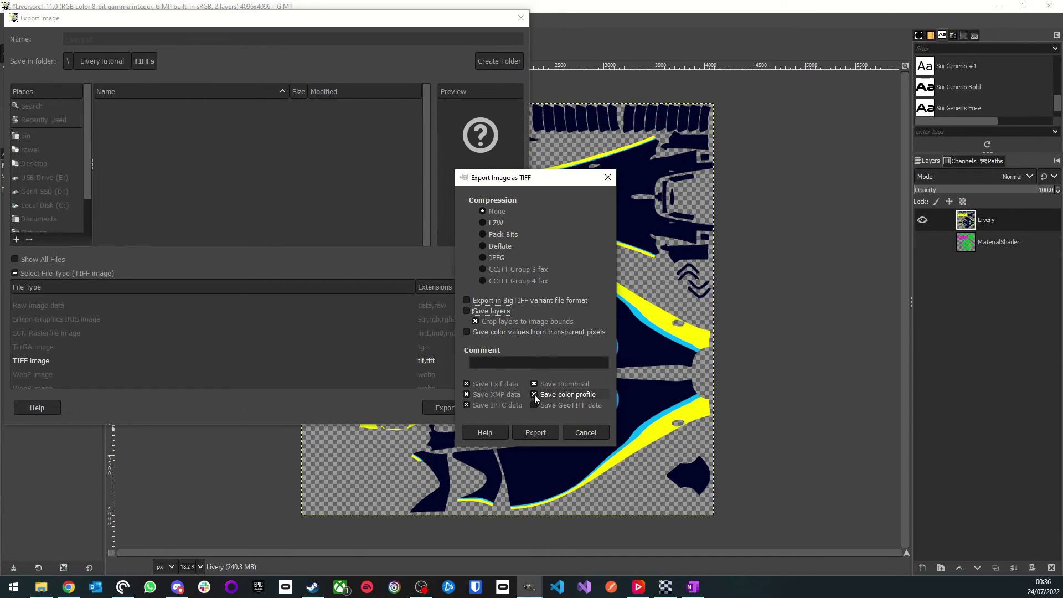
click(528, 434)
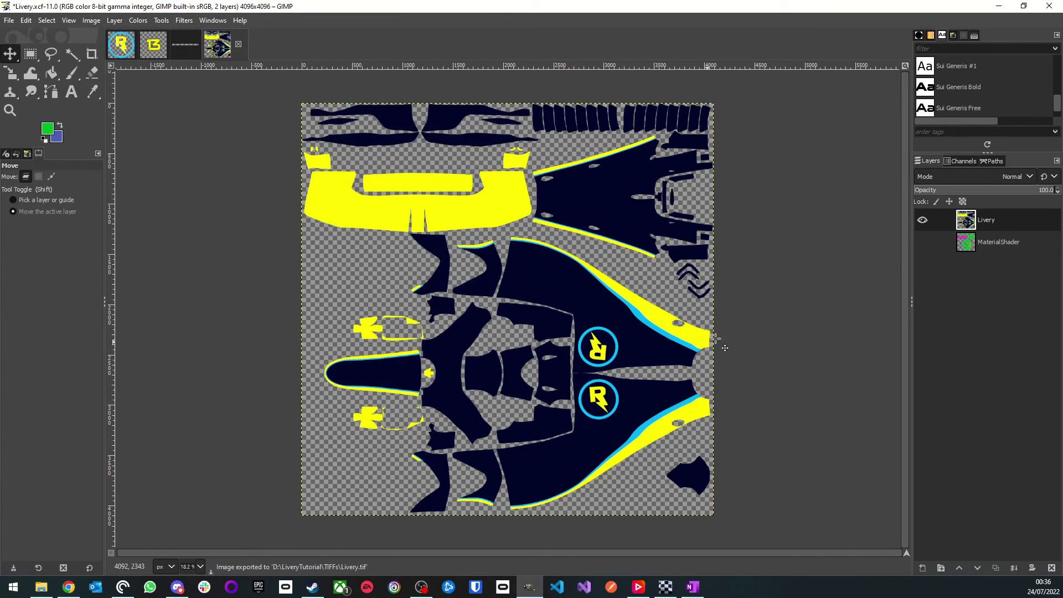
click(922, 242)
click(925, 221)
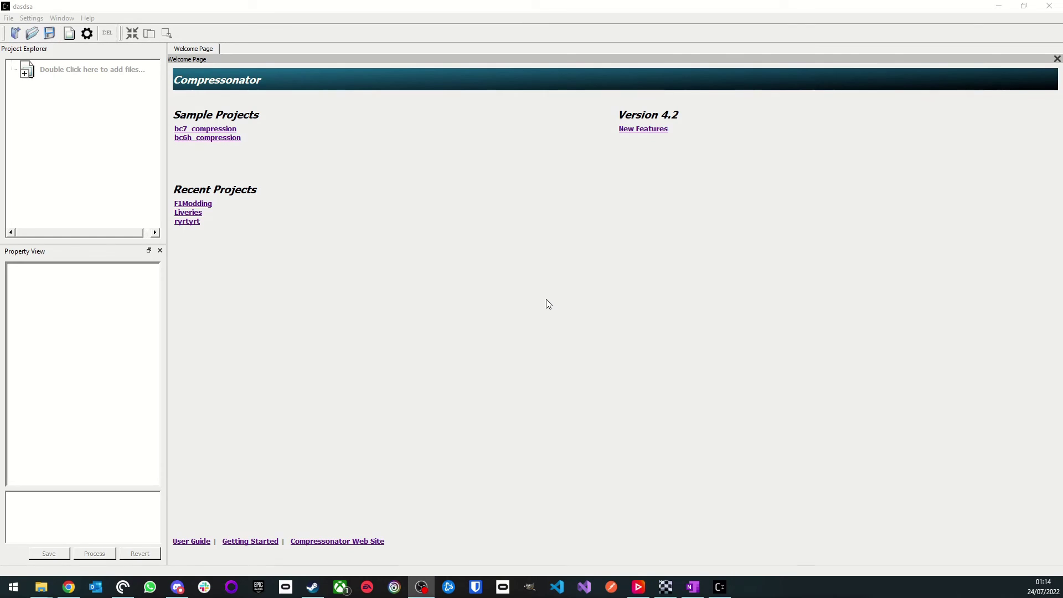
Step: Create a new Compressonator project named Liveries
click(15, 33)
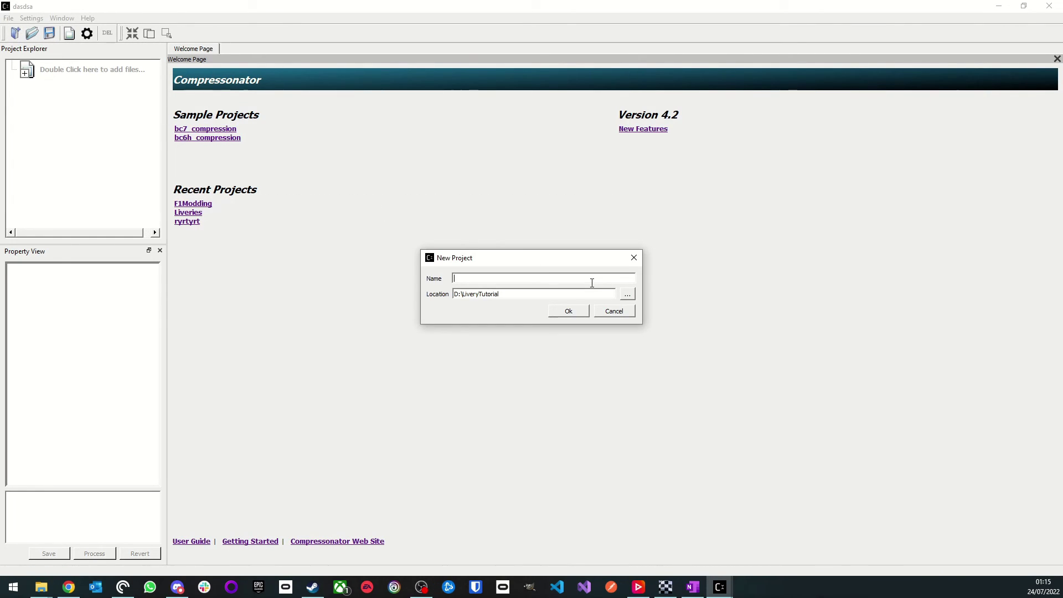
text(Liveries)
click(576, 308)
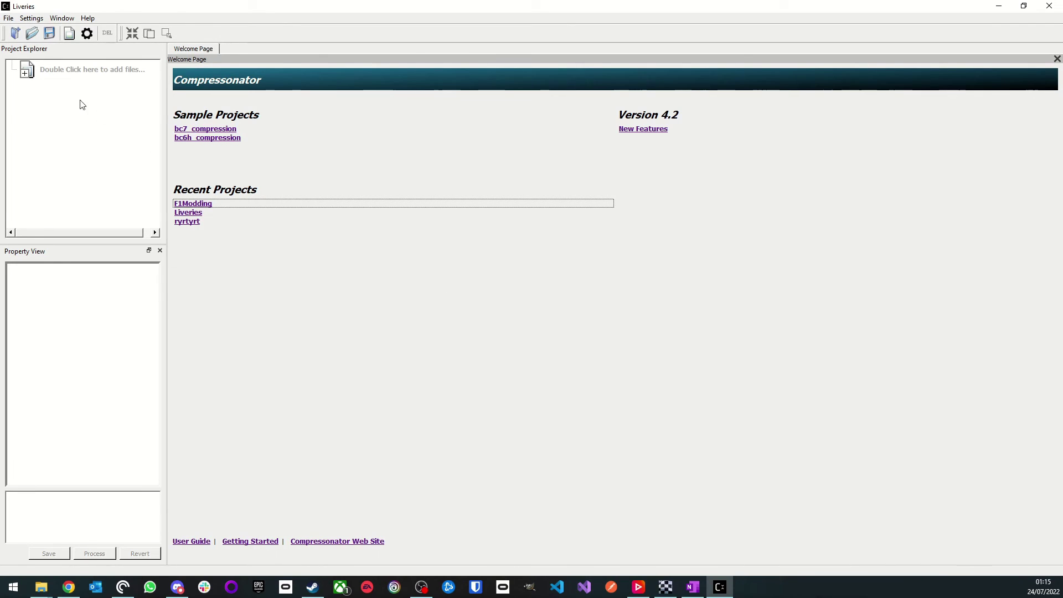
Step: Add DriverNumber, Emblem, HaloSticker, Livery and LiveryMat TIFFs from the TIFFs folder
double_click(43, 72)
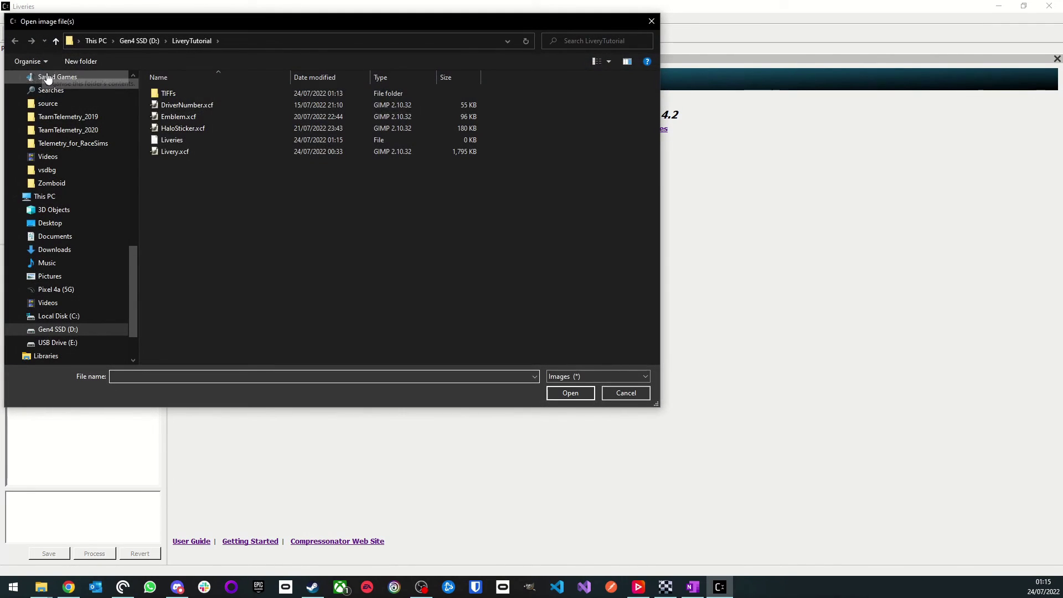
double_click(178, 93)
click(179, 95)
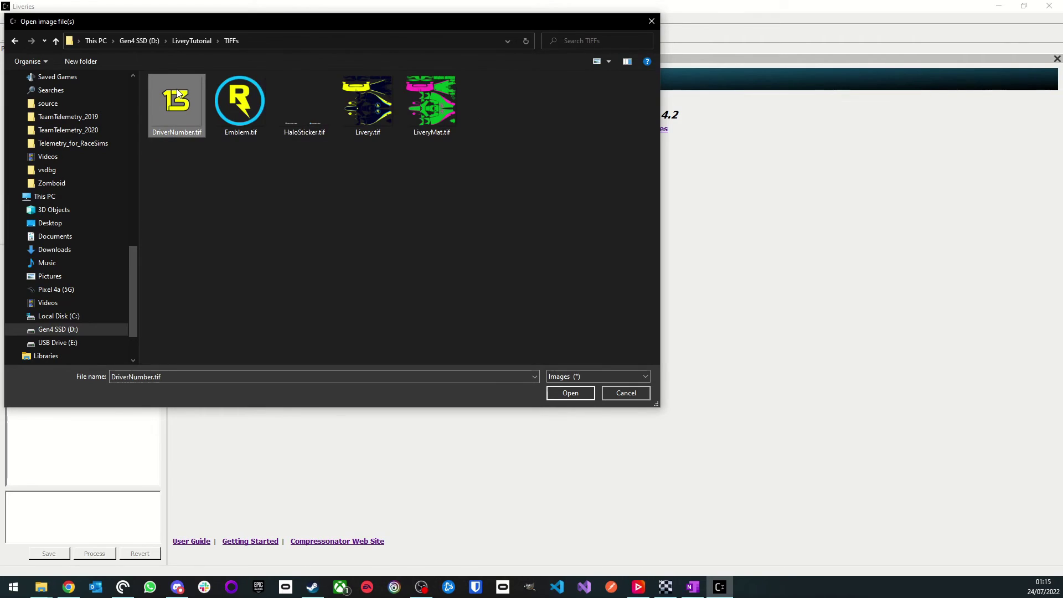
shift+click(429, 107)
click(571, 393)
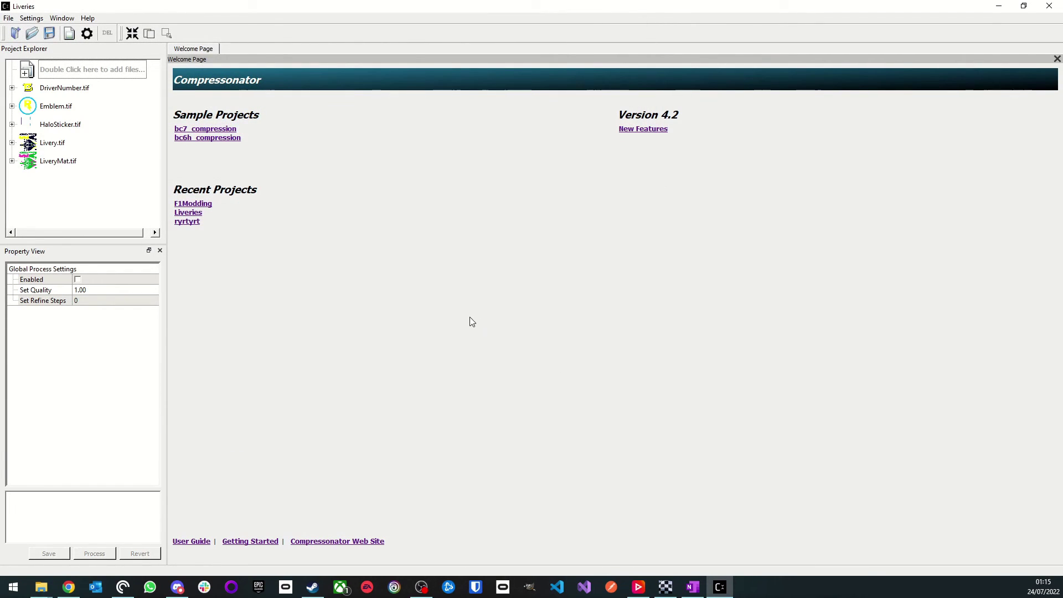
click(12, 88)
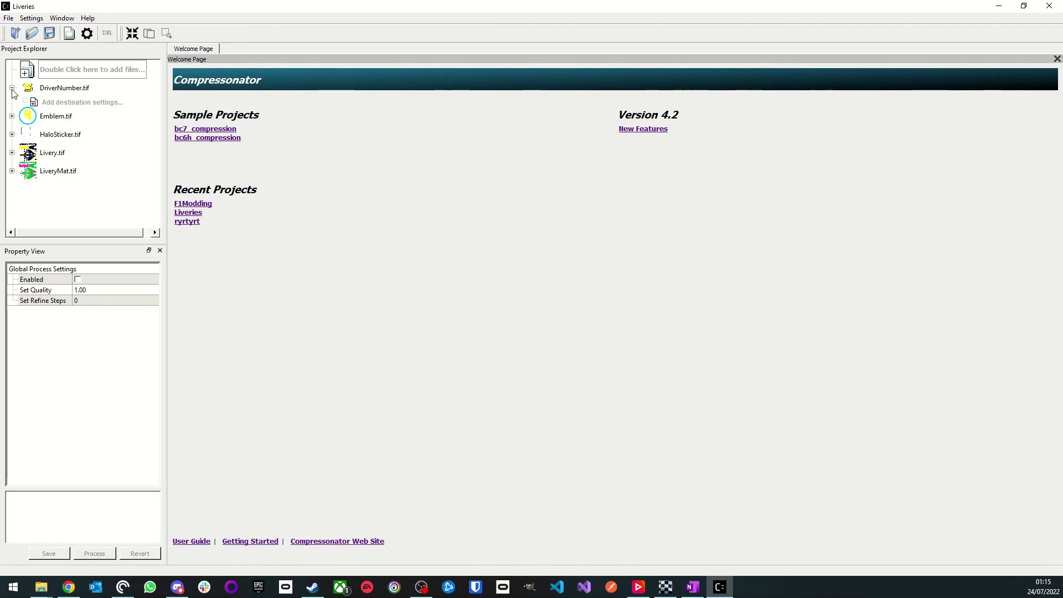
Step: Save a BC7 destination output for each of the five TIFFs
click(65, 105)
double_click(66, 105)
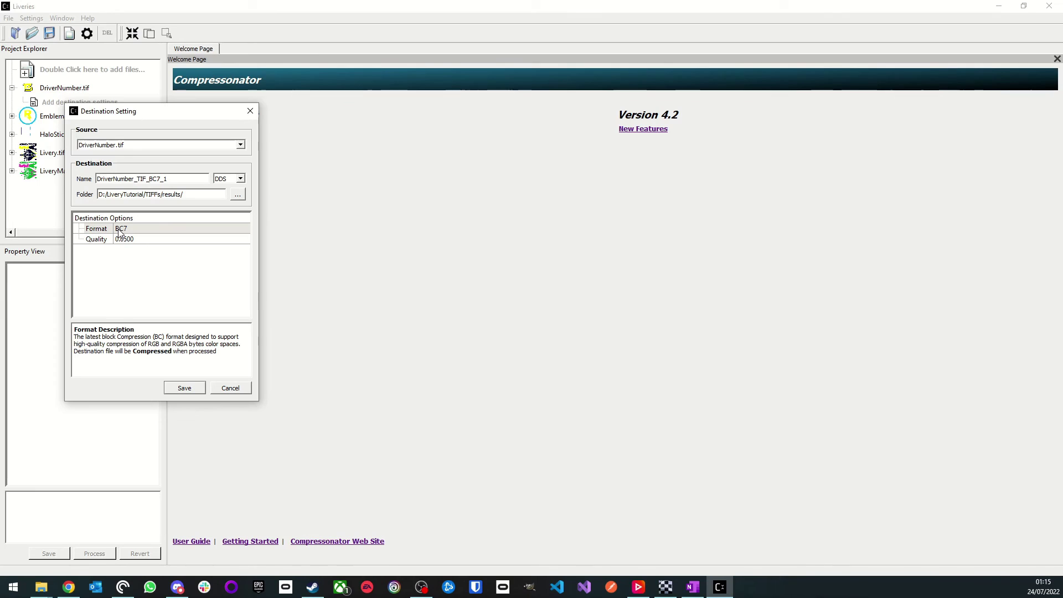
click(189, 391)
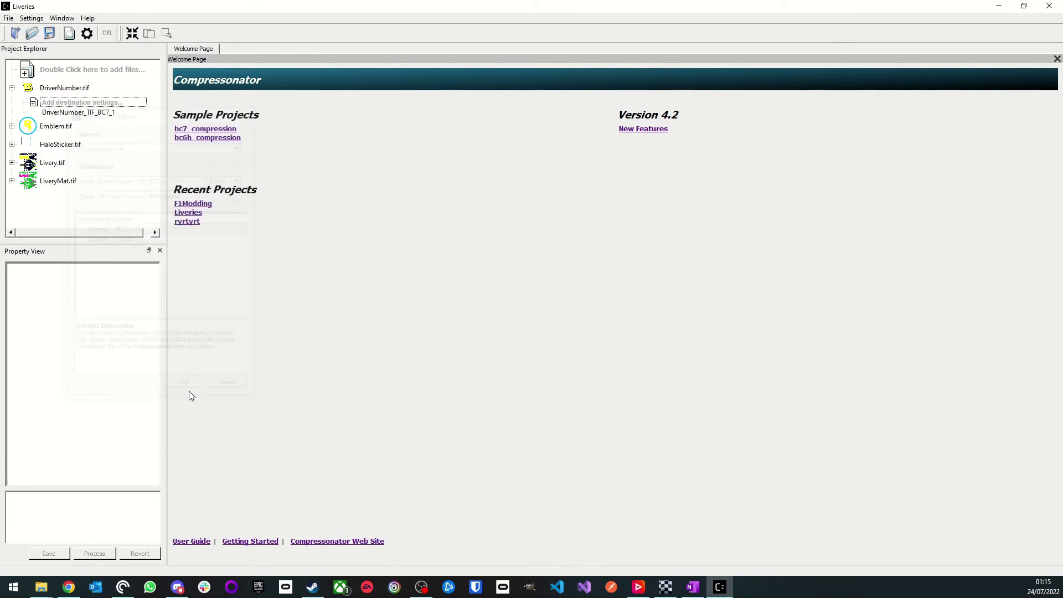
click(177, 426)
click(182, 467)
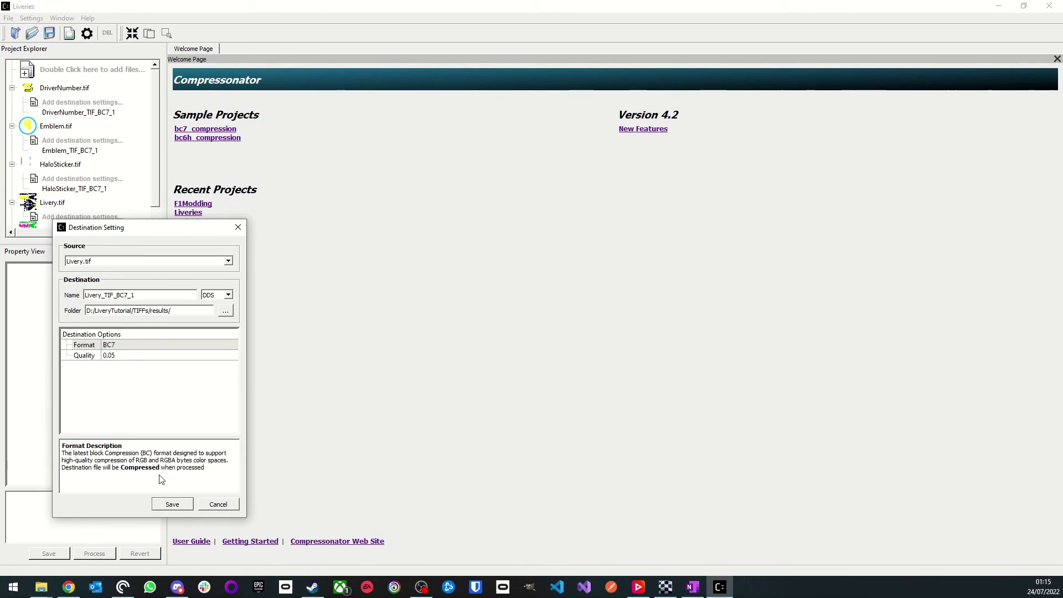
click(171, 502)
click(187, 501)
Step: Select all five _TIF_BC7_1 outputs and process the 5 selected images
click(91, 113)
ctrl+click(83, 150)
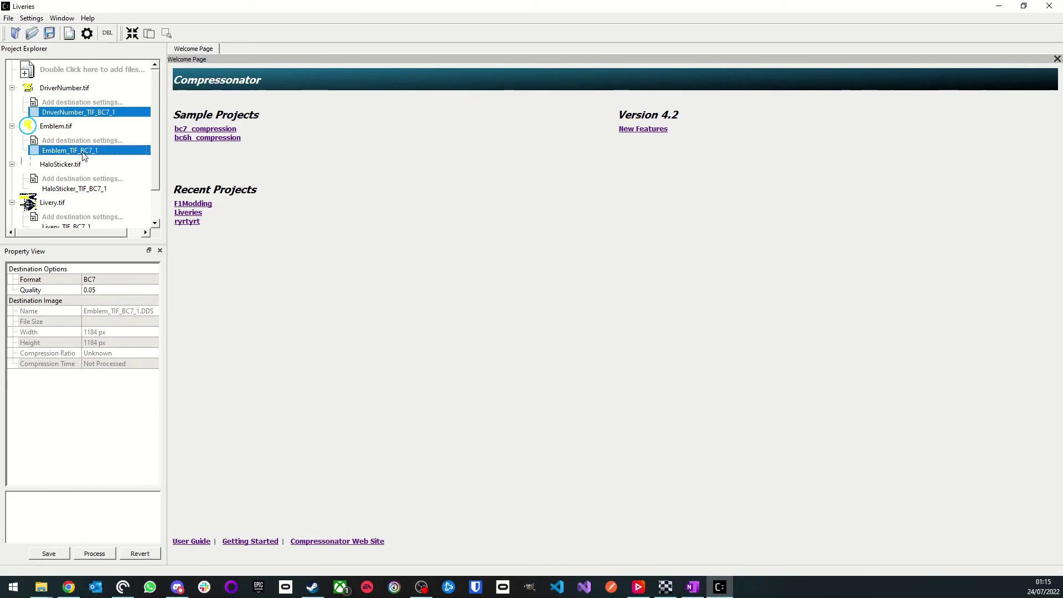
scroll(86, 143, down, 1)
ctrl+click(86, 141)
ctrl+click(83, 179)
ctrl+click(77, 217)
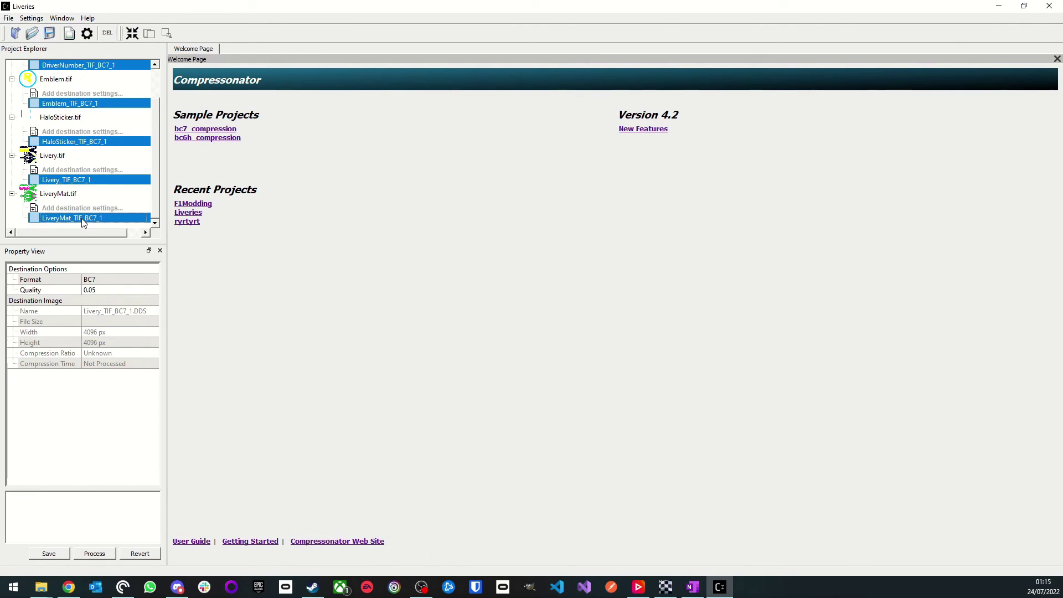
right_click(83, 179)
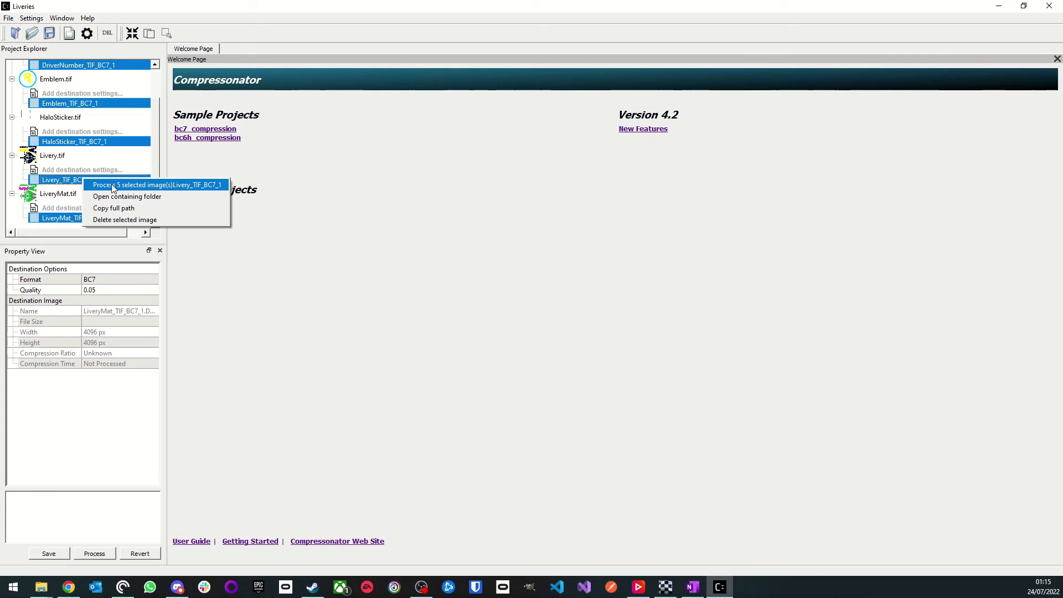
click(112, 184)
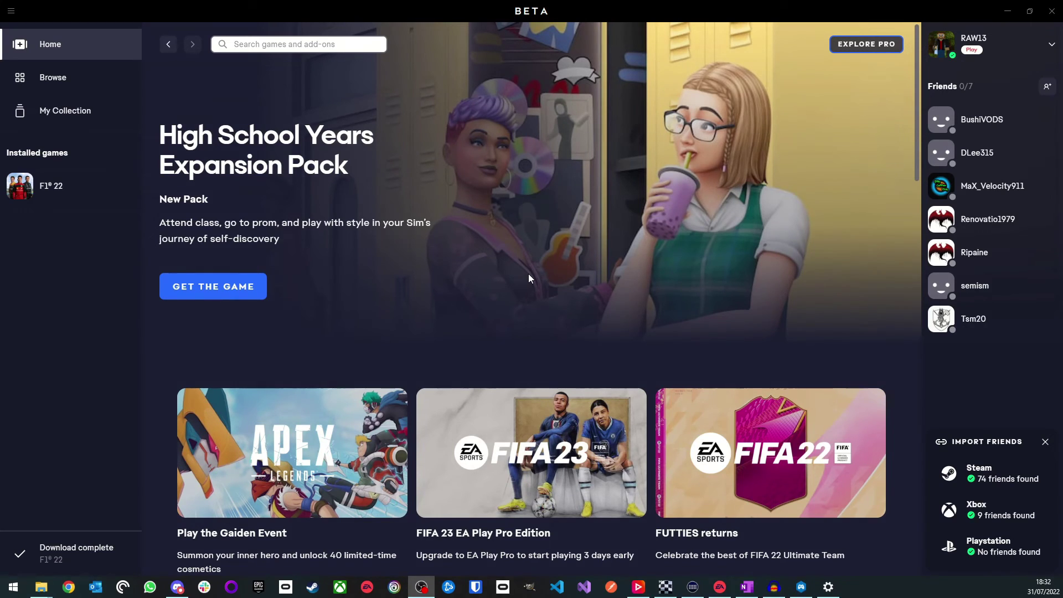
Step: Run Repair on the F1 22 card in the EA app's My Collection
click(82, 113)
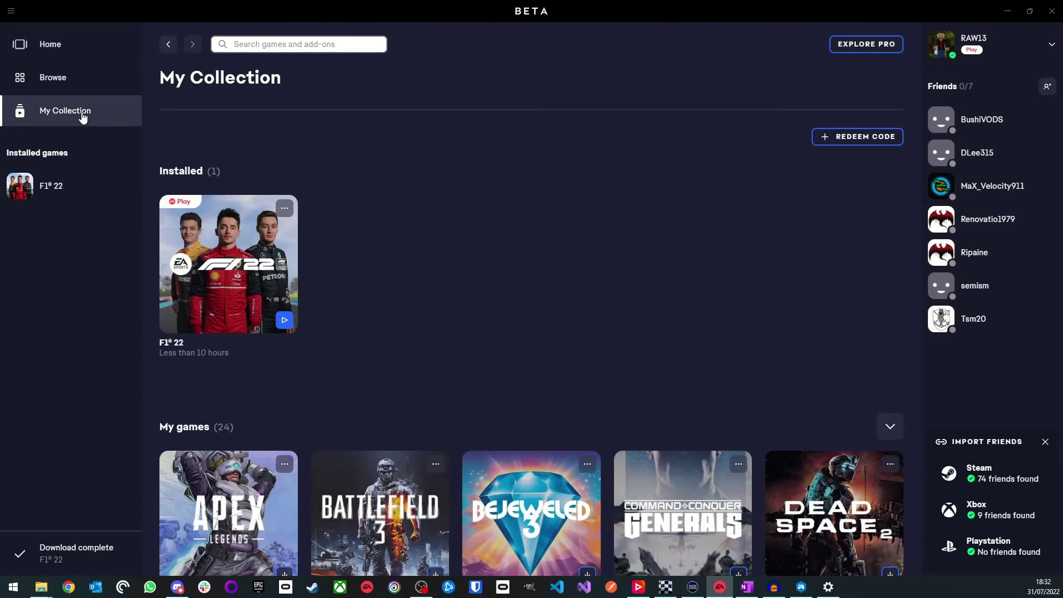
click(284, 204)
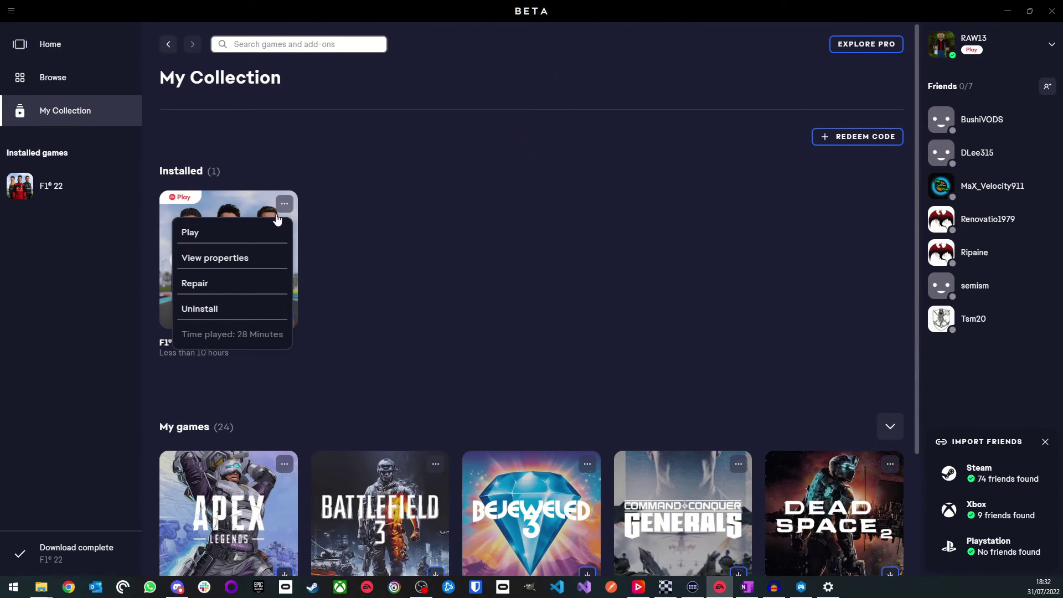
click(199, 292)
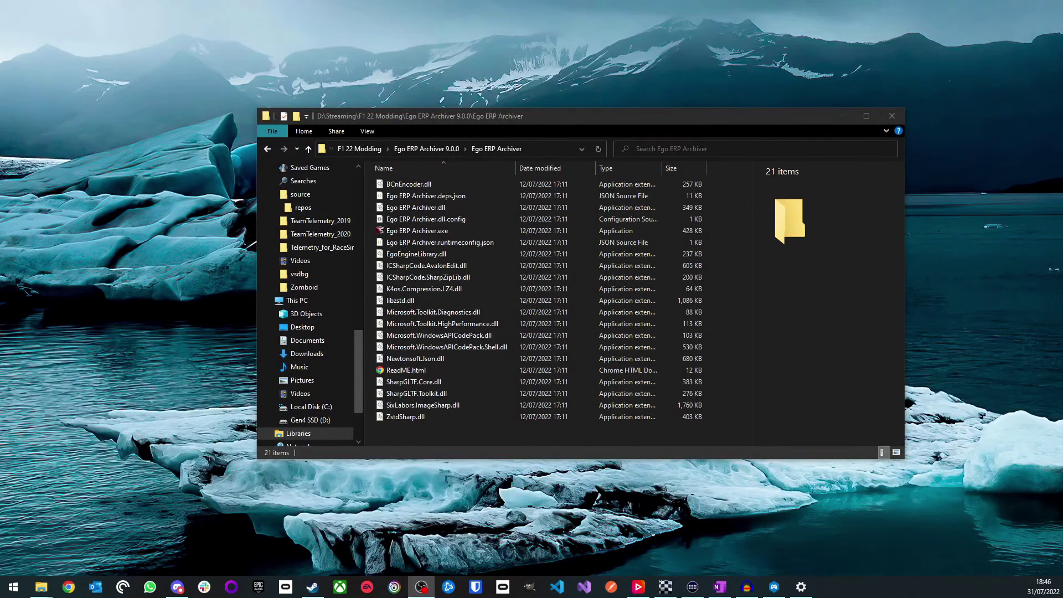
Step: Run Ego ERP Archiver.exe as administrator
click(439, 233)
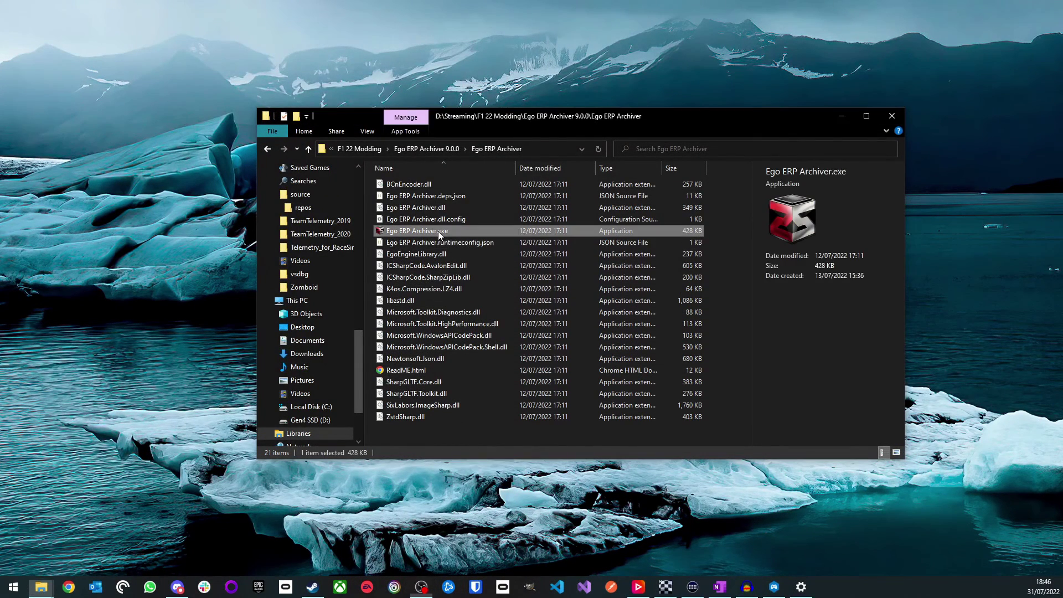
right_click(440, 234)
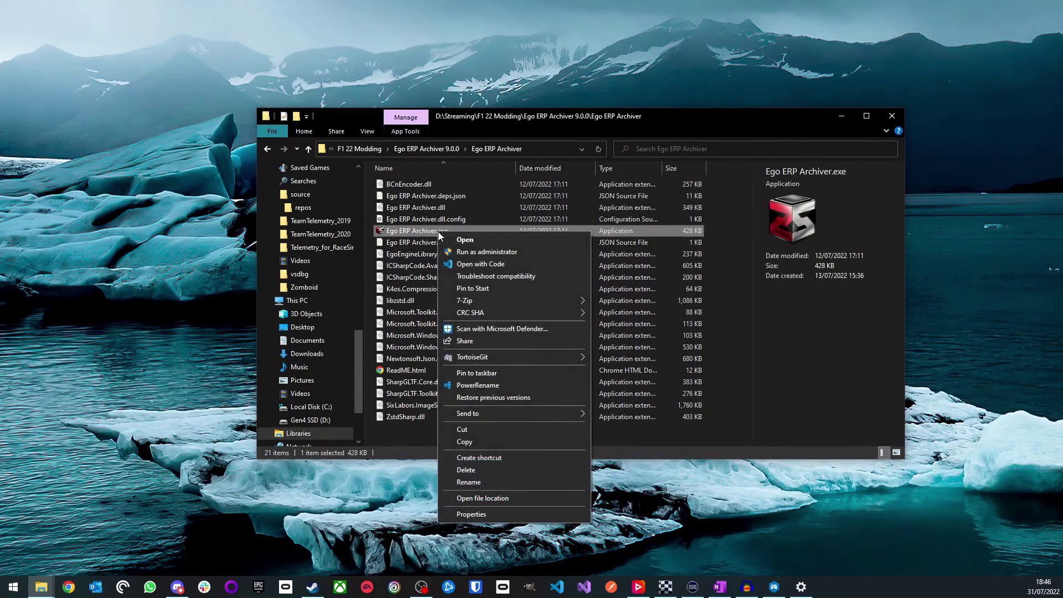
click(481, 252)
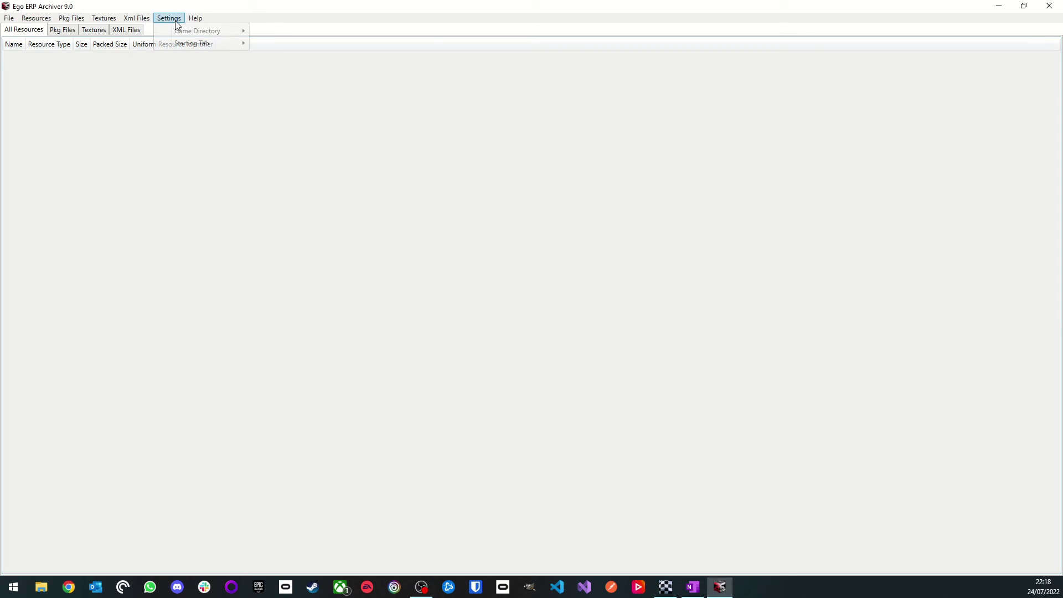
Step: Set the game directory to C:\Program Files\EA Games\F1 22
mouse_move(189, 35)
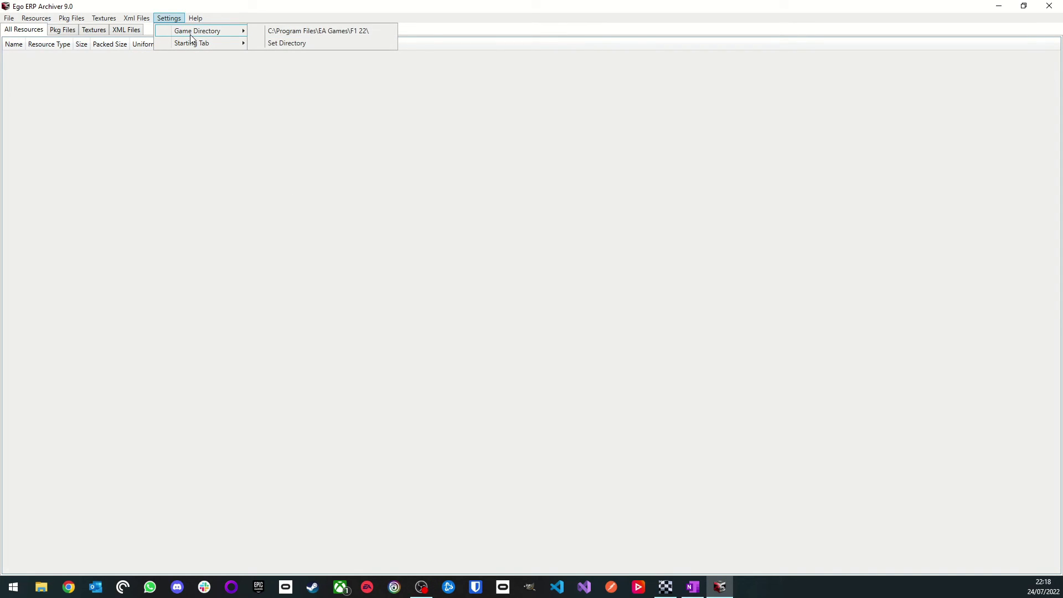
click(295, 48)
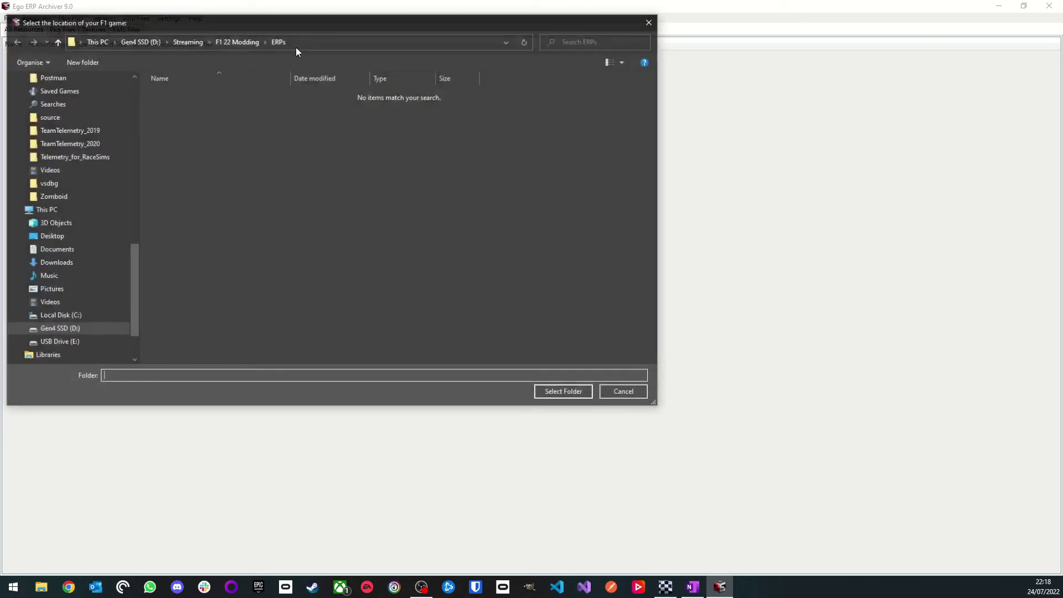
click(62, 317)
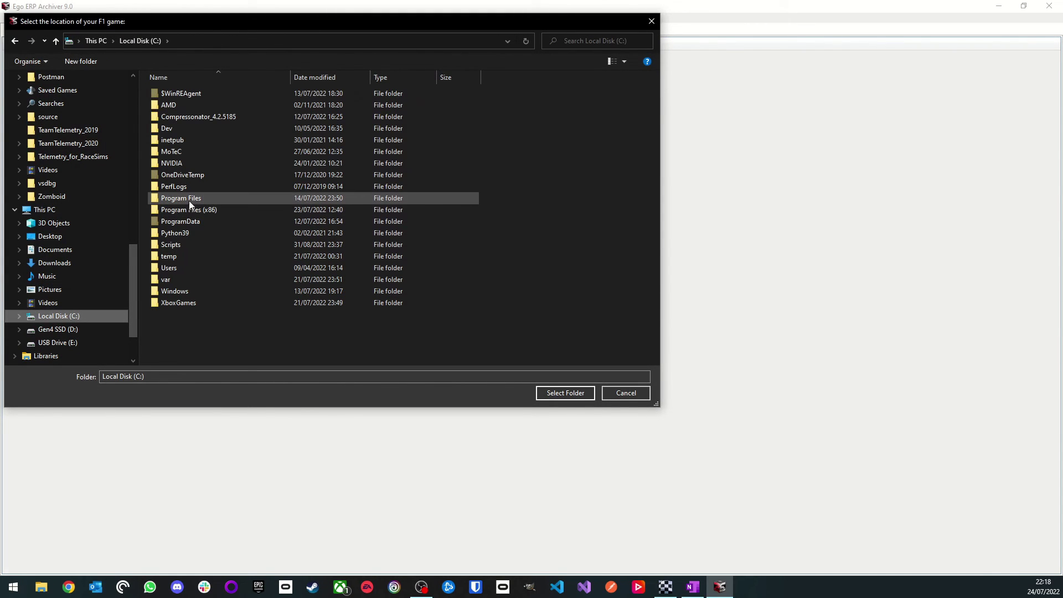
double_click(191, 198)
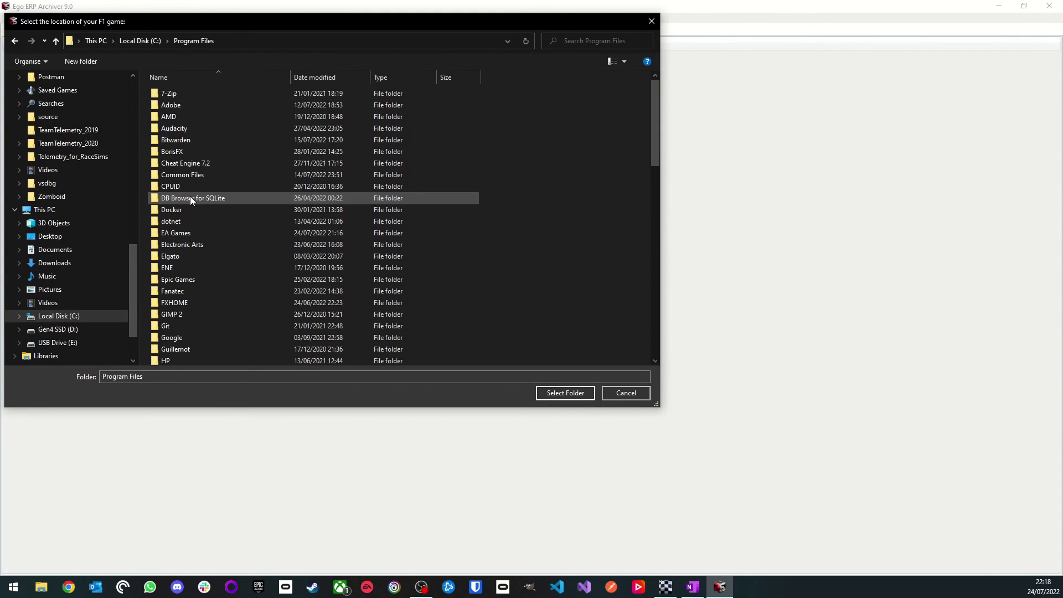
double_click(177, 234)
double_click(169, 94)
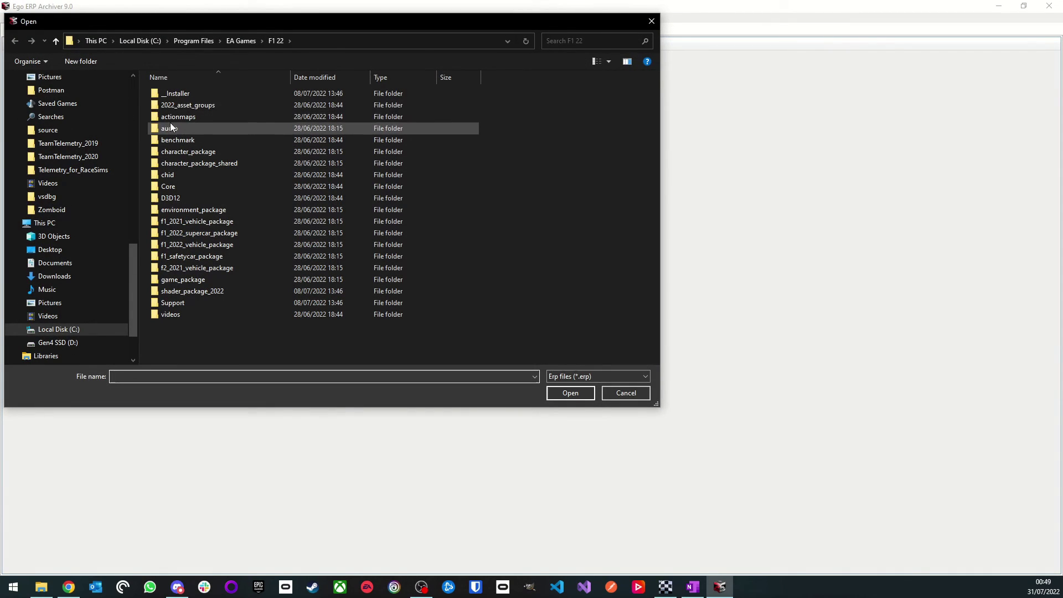
Step: Browse 2022_asset_groups\ui_package\texture_arrays\customisation\cstm_badge_large\emblem to find emblem_back_to_back.erp
double_click(179, 104)
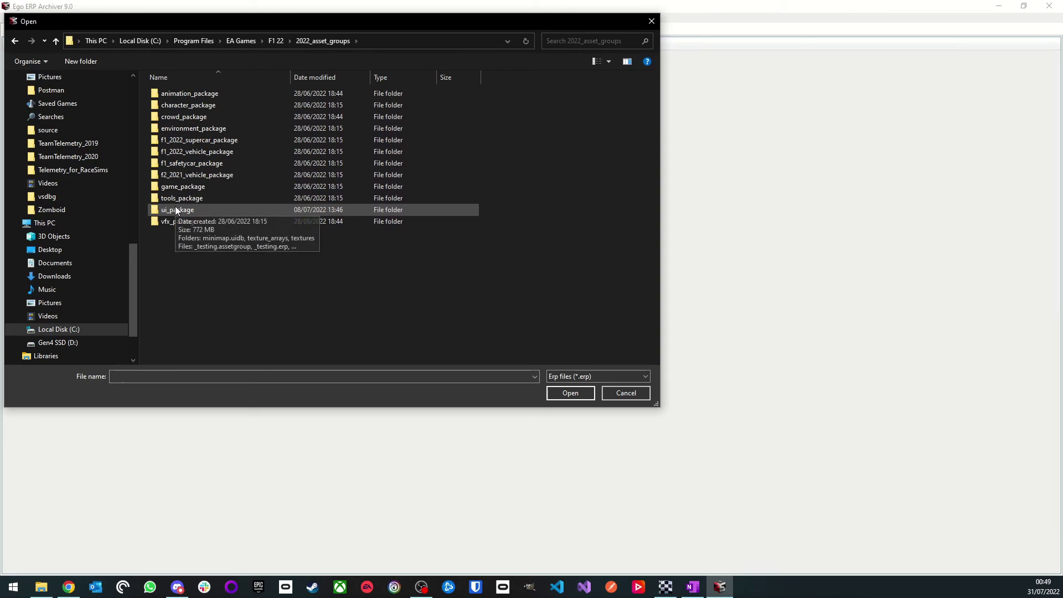
double_click(175, 205)
double_click(187, 104)
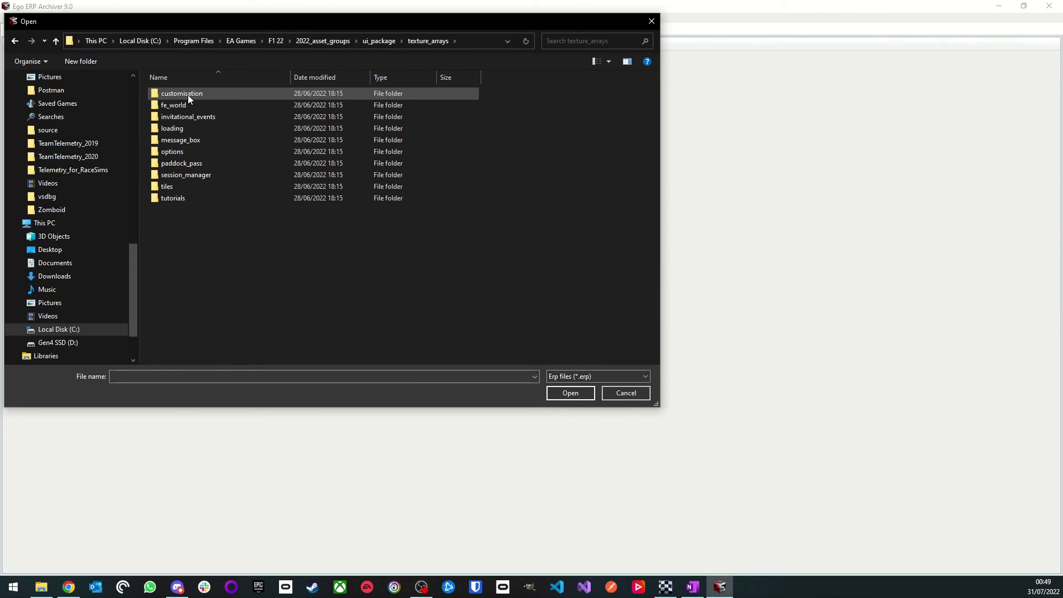
double_click(188, 95)
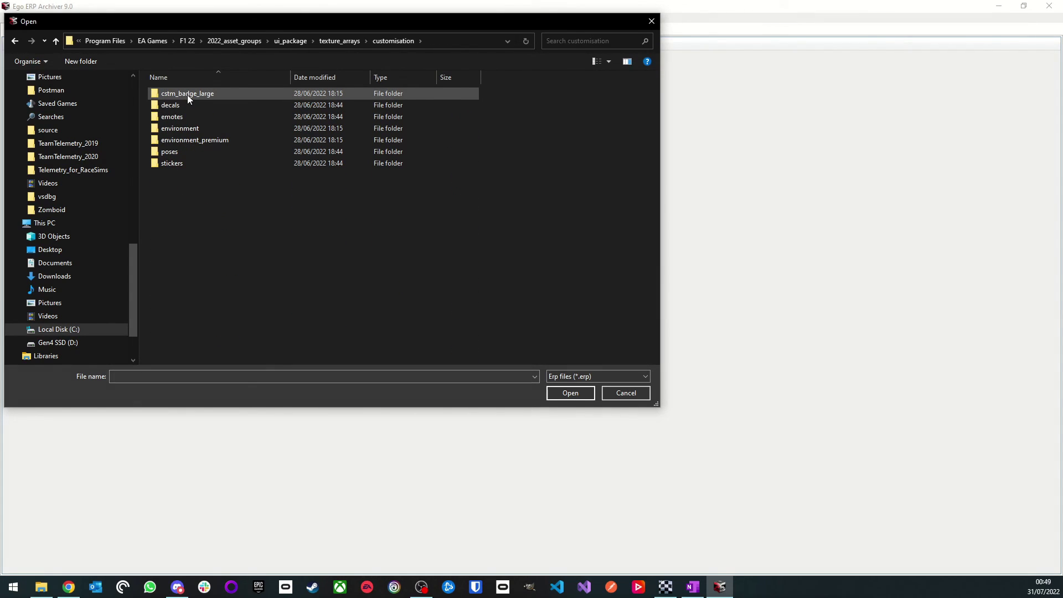
double_click(188, 95)
double_click(184, 115)
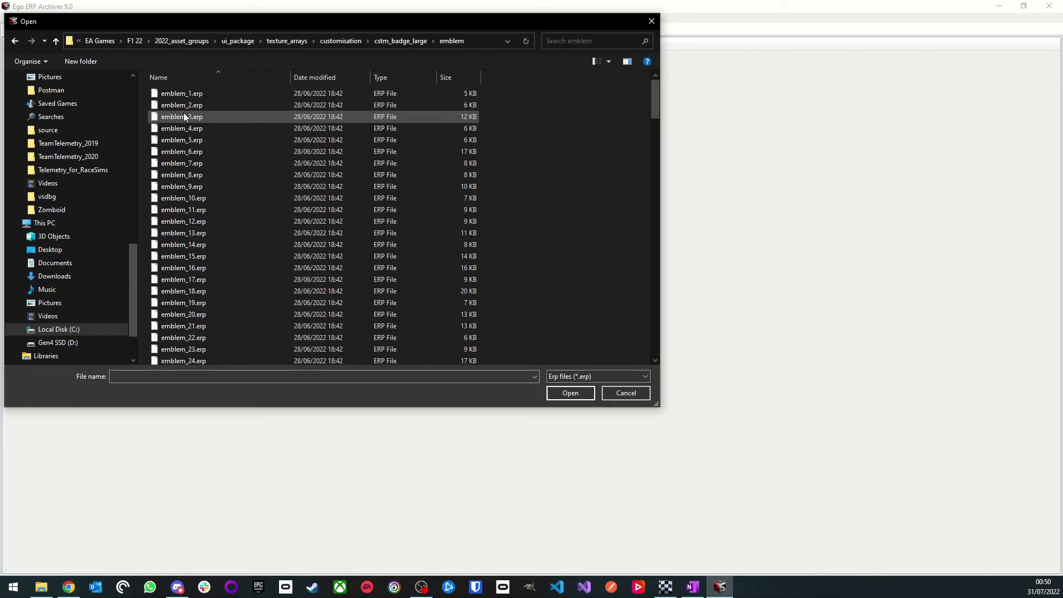
scroll(184, 116, down, 11)
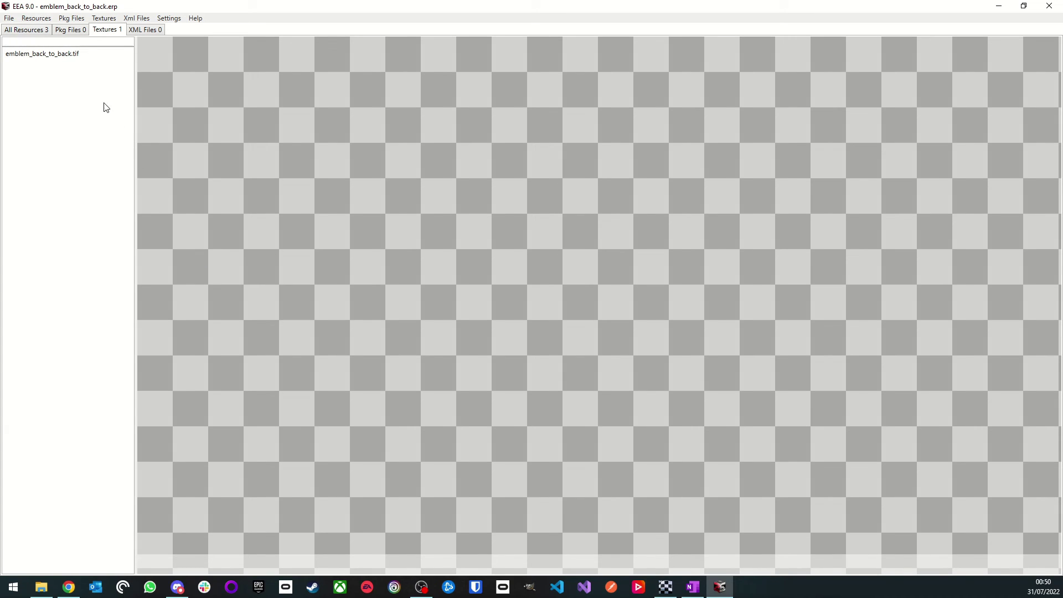
Step: Replace the emblem_back_to_back.tif texture with Emblem_TIF_BC7_1.DDS from TIFFs\results
click(55, 58)
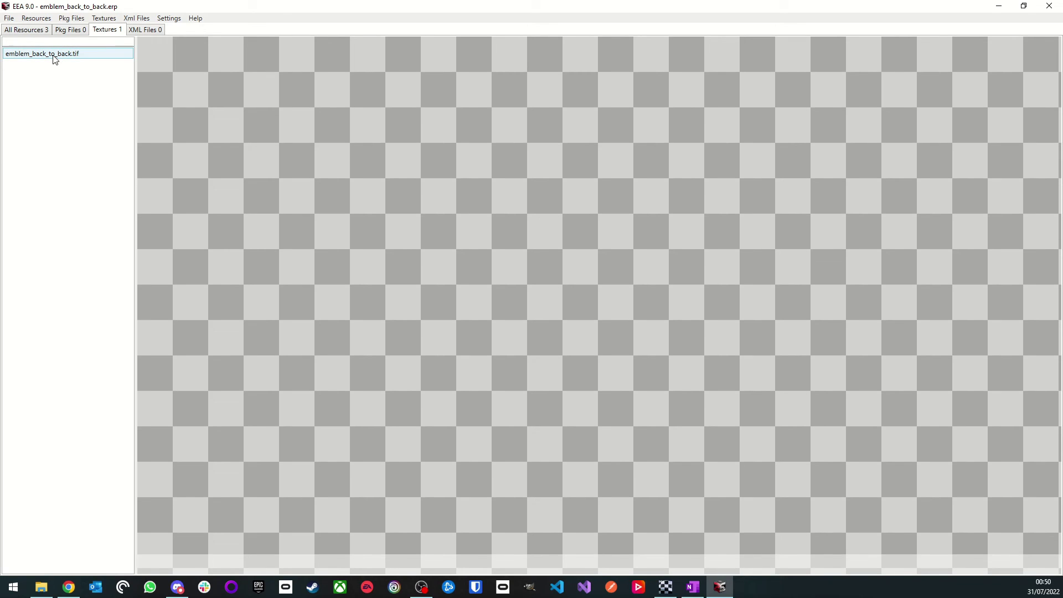
double_click(55, 59)
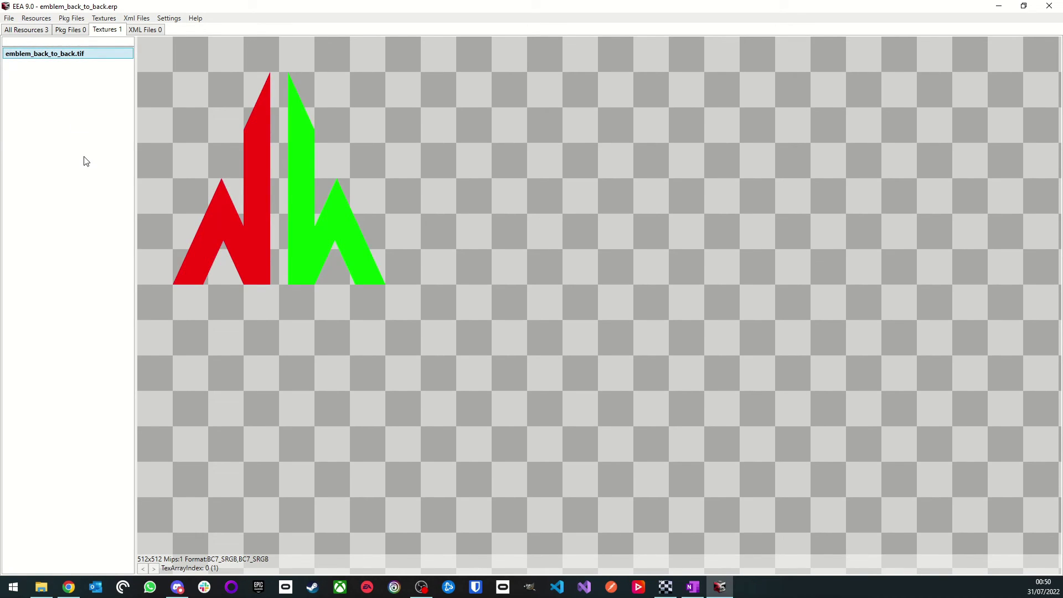
click(104, 19)
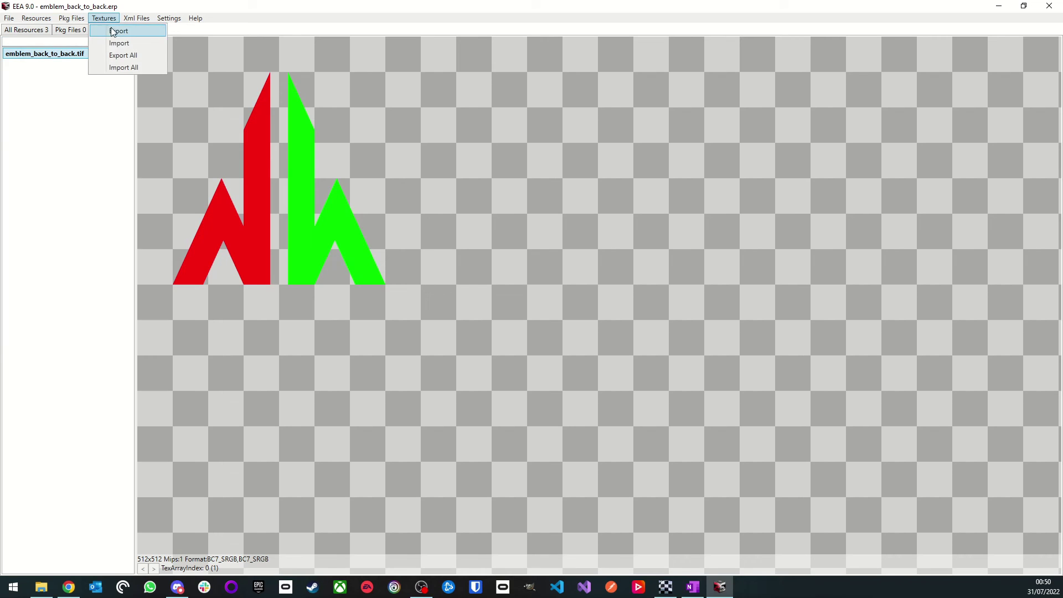
click(127, 44)
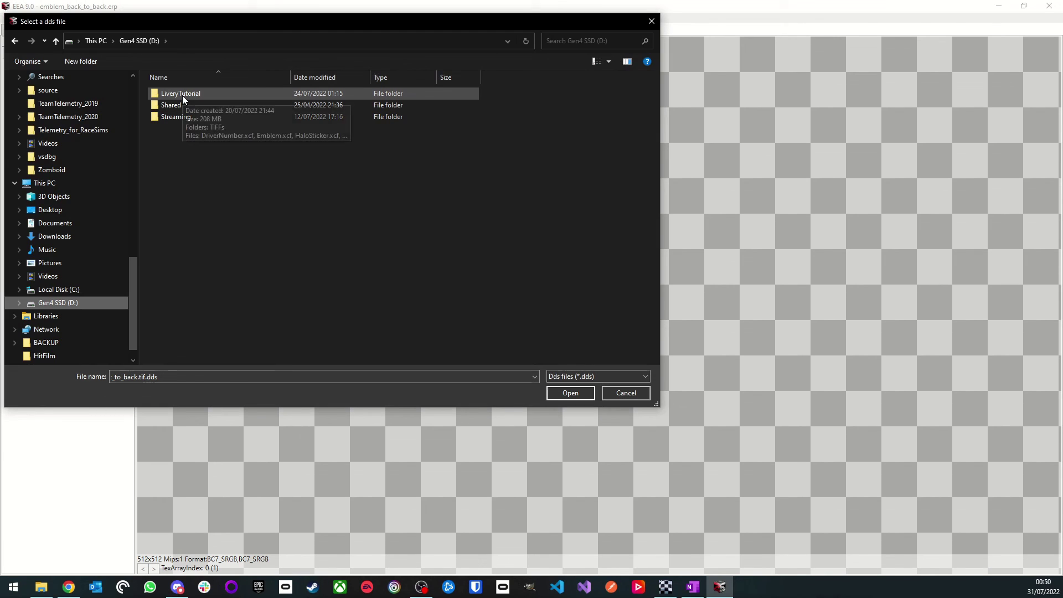
double_click(184, 98)
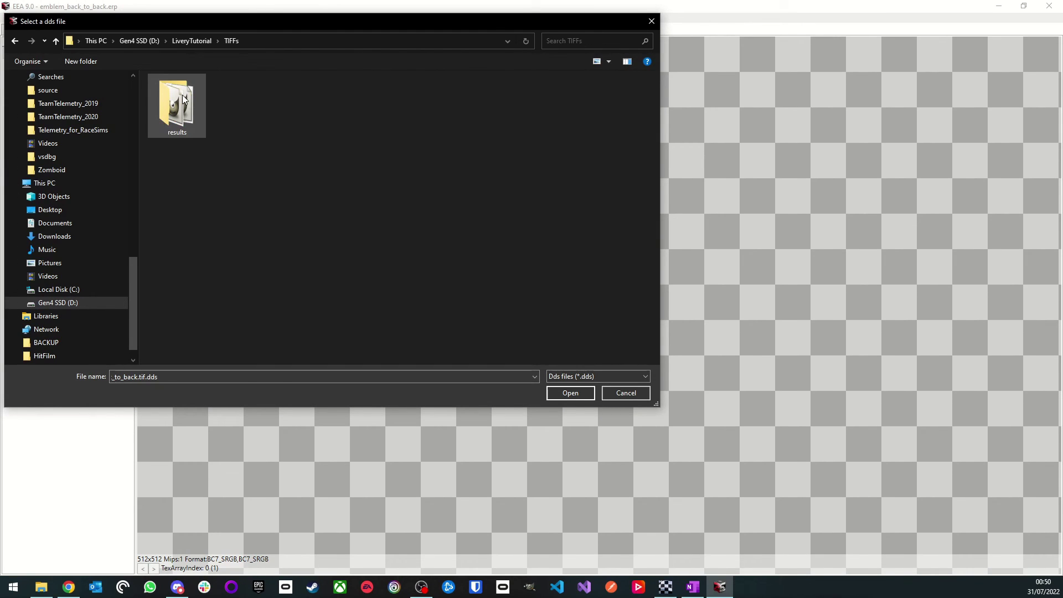
double_click(183, 98)
click(215, 96)
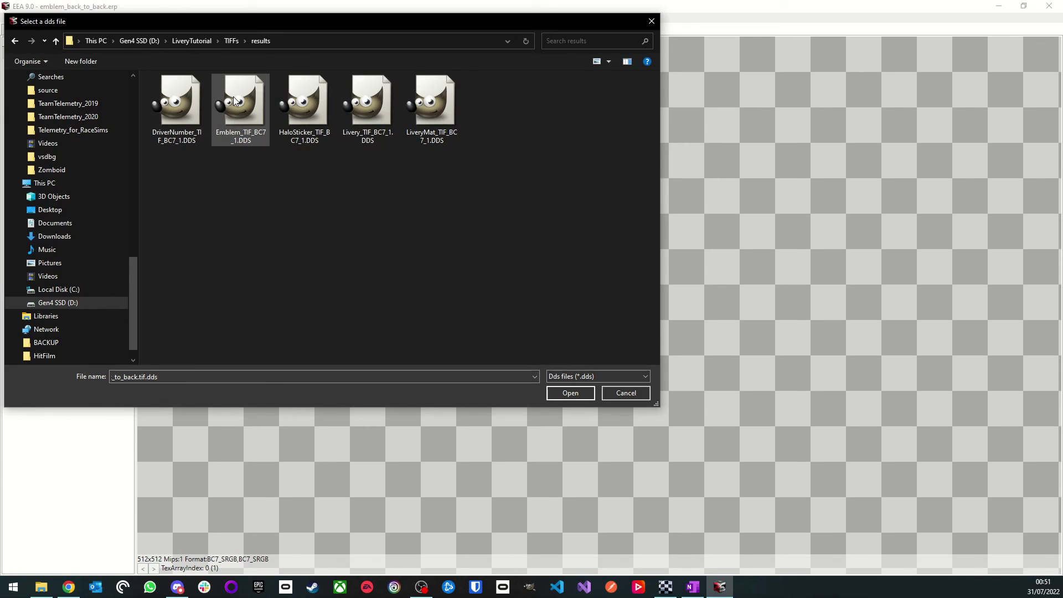
double_click(234, 97)
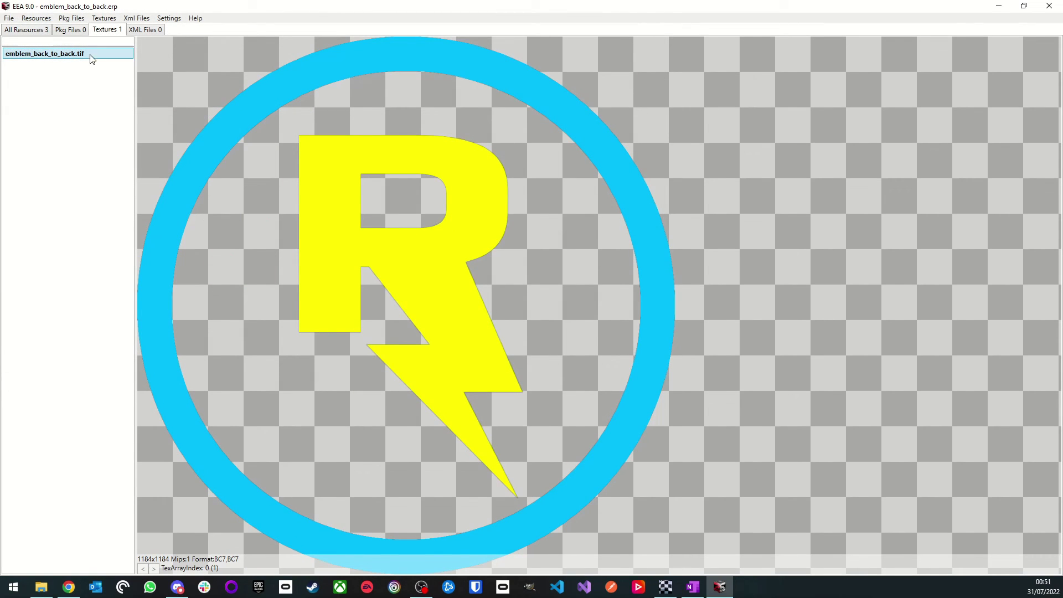
Step: Save emblem_back_to_back.erp over the original archive in the emblem folder
click(9, 18)
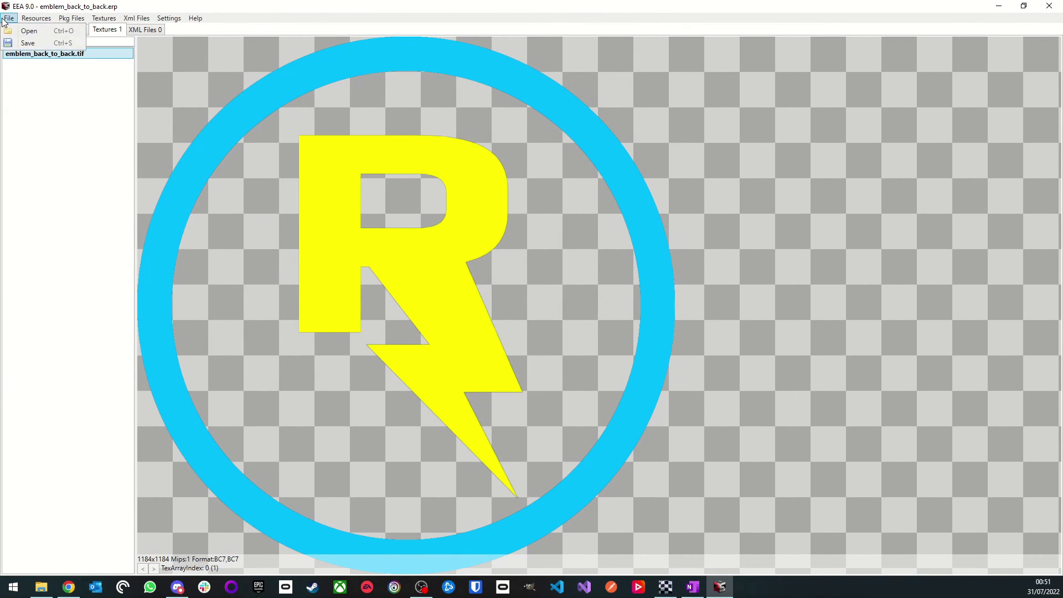
click(29, 43)
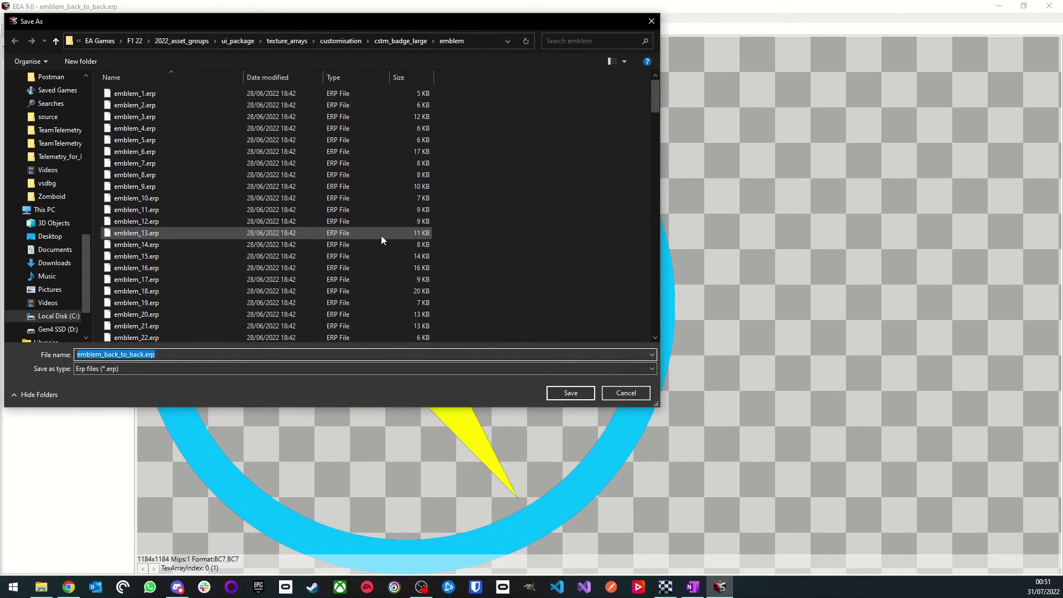
click(575, 391)
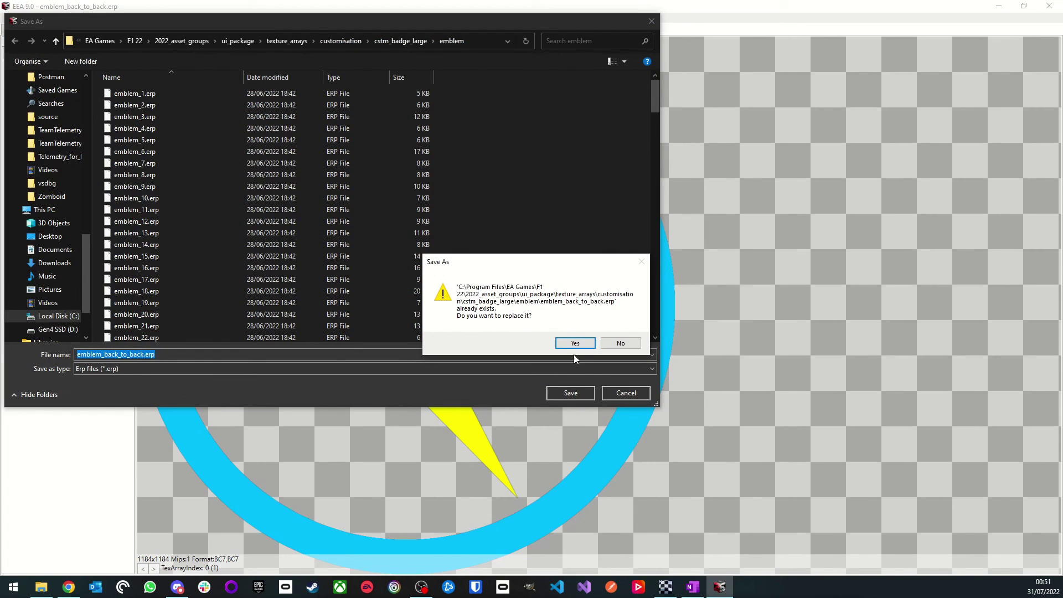
click(575, 343)
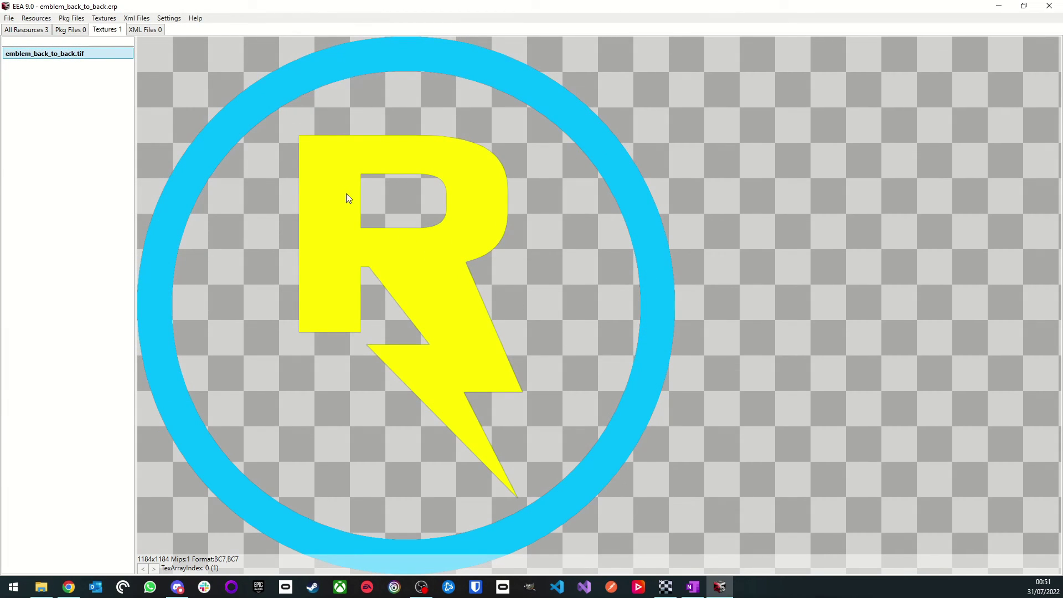
click(8, 19)
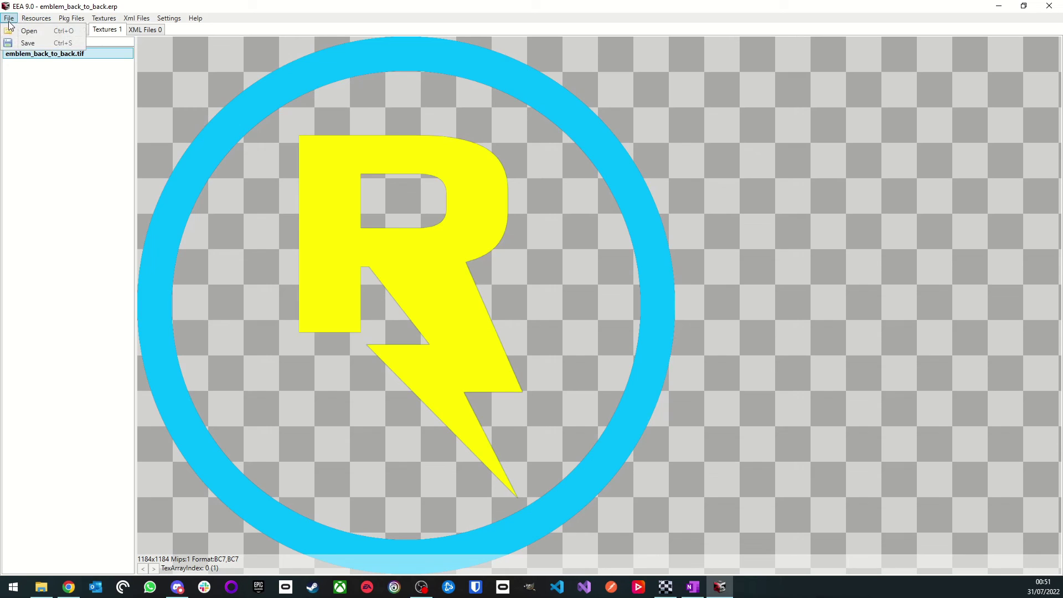
Step: Open common_fom.erp from the f1_2022_vehicle_package\teams folder
click(31, 31)
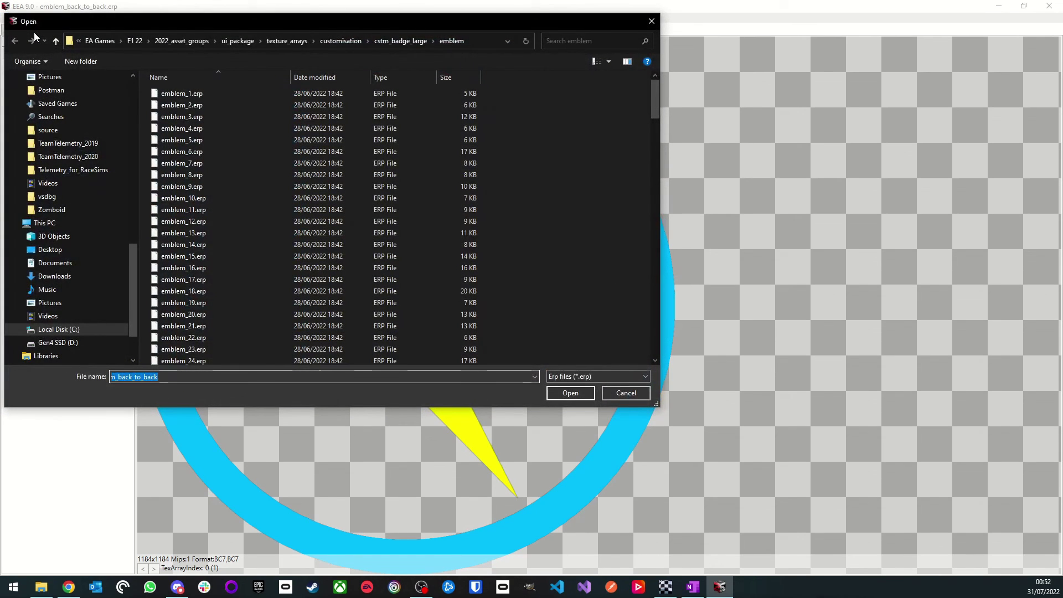
click(177, 36)
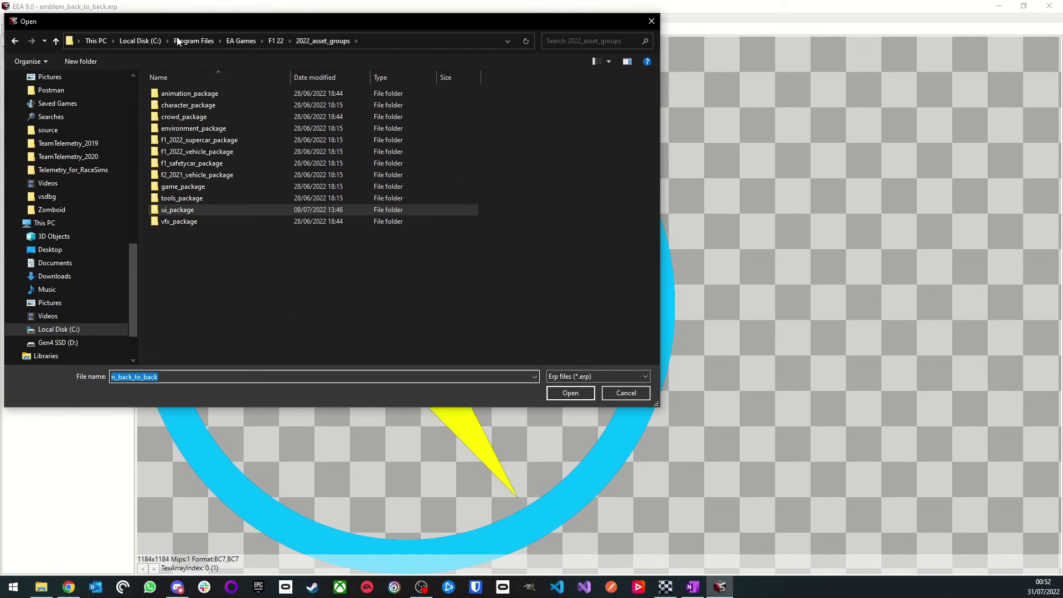
double_click(184, 151)
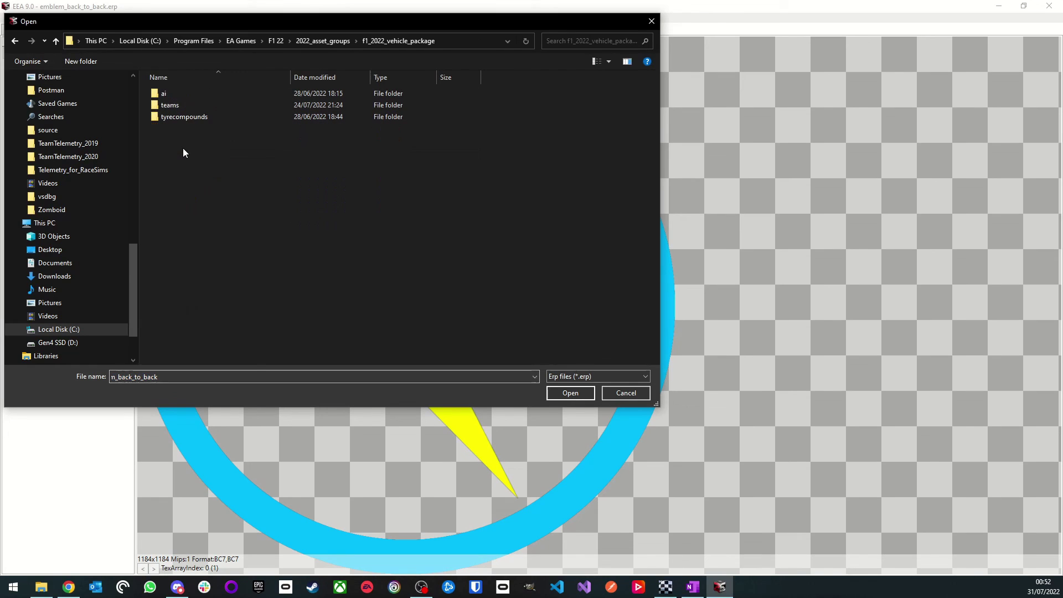
double_click(171, 104)
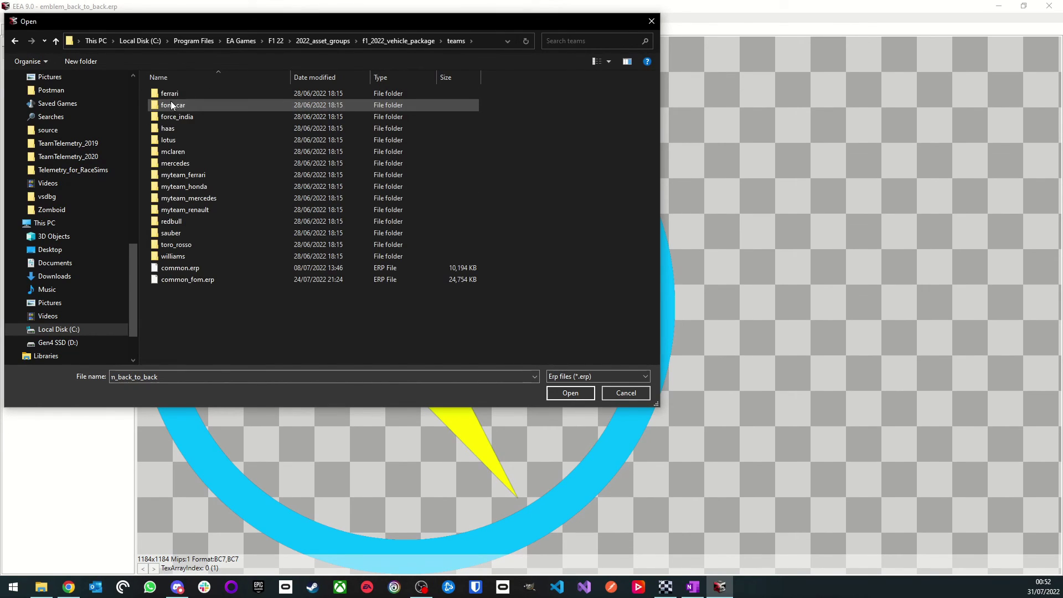
double_click(184, 276)
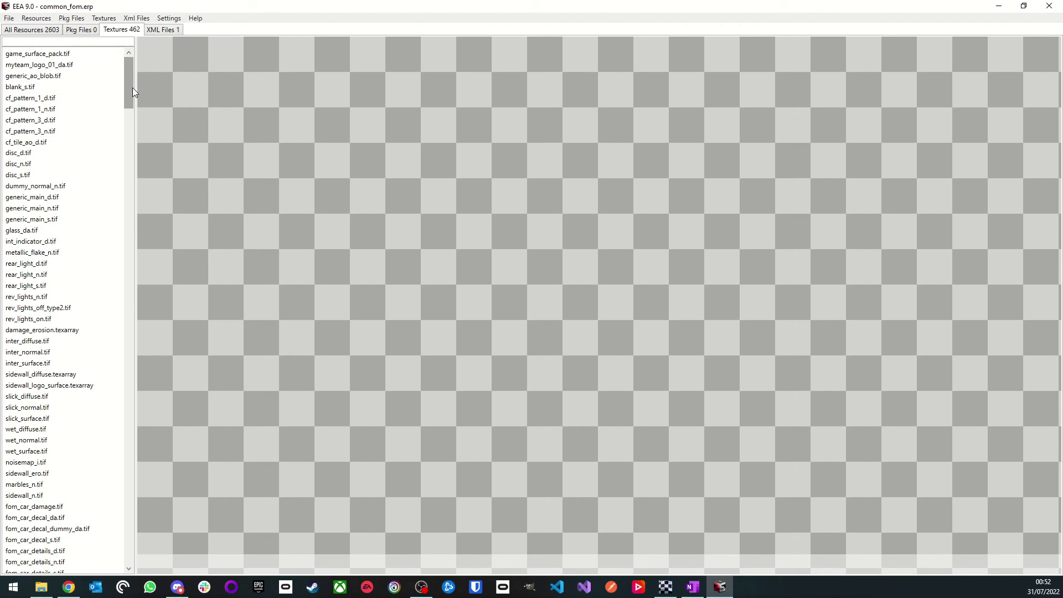
Step: Import the DriverNumber DDS over fom_car_driver_13.tif, replacing the existing mipmaps file
drag(132, 88, 116, 153)
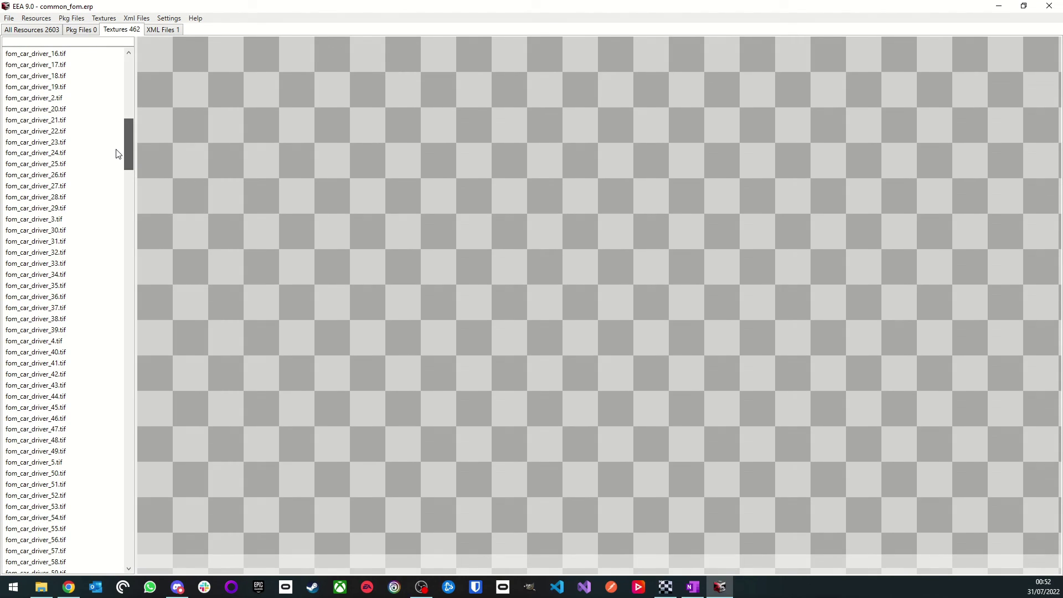
drag(116, 153, 116, 147)
click(69, 67)
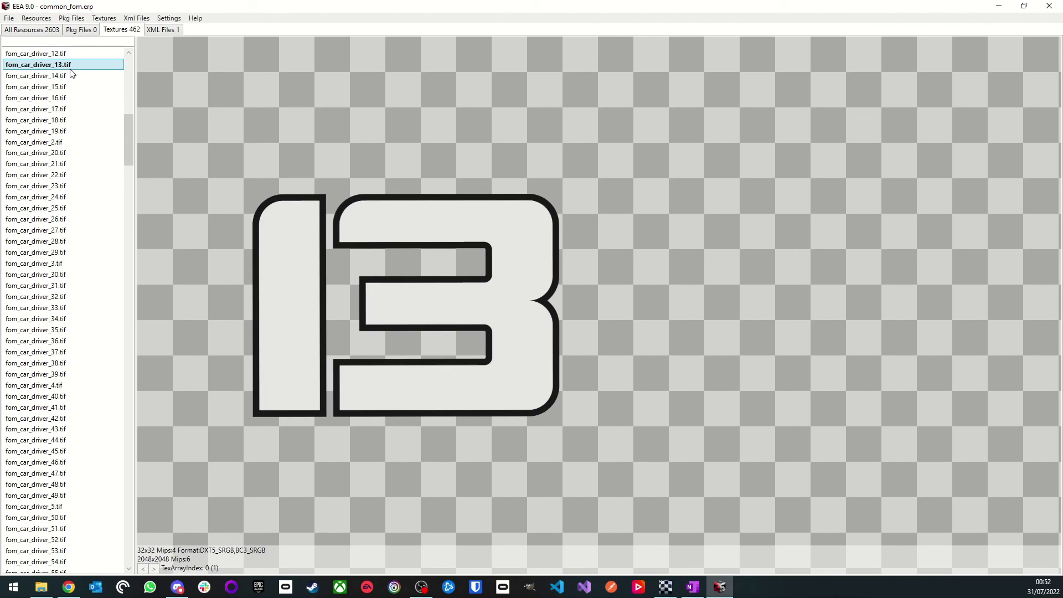
click(104, 18)
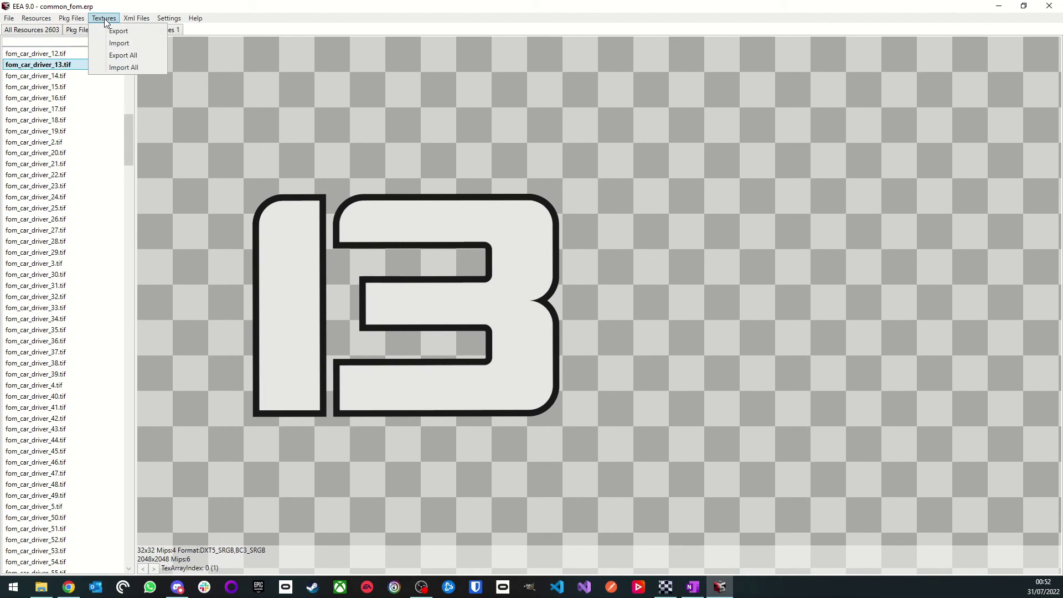
click(119, 43)
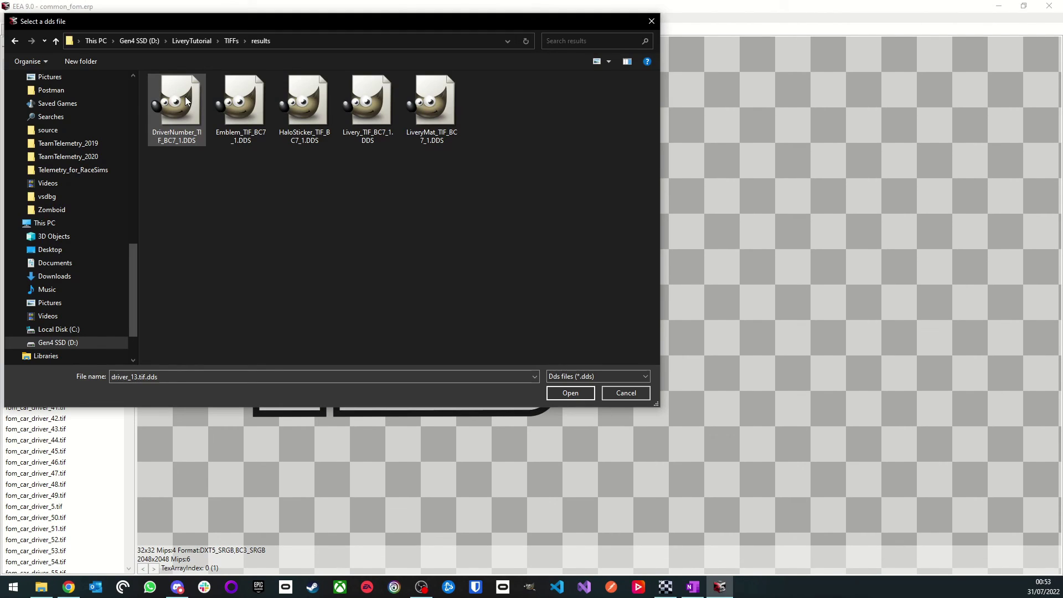
double_click(162, 102)
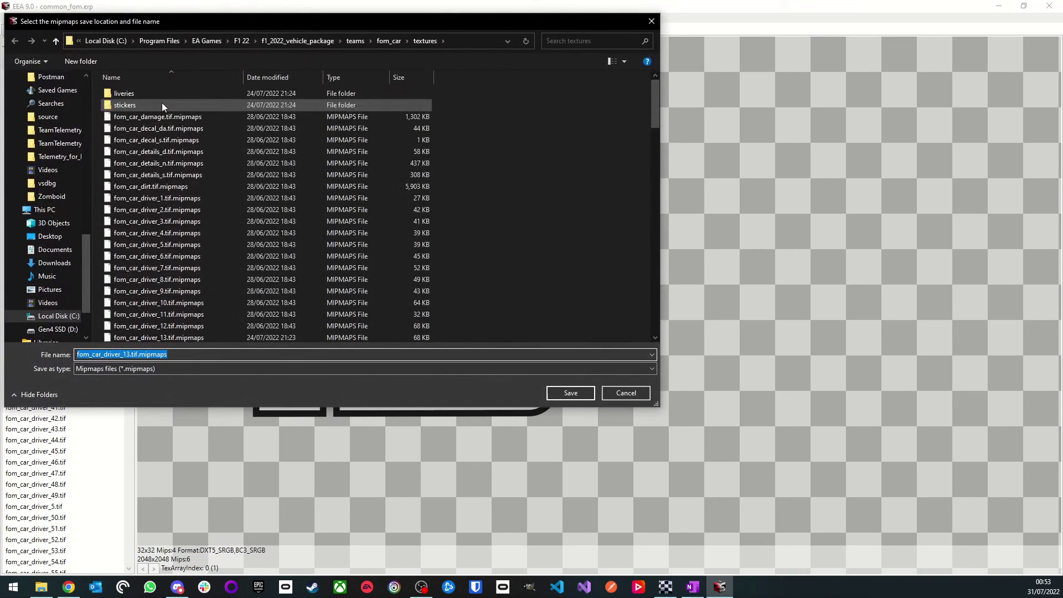
click(570, 393)
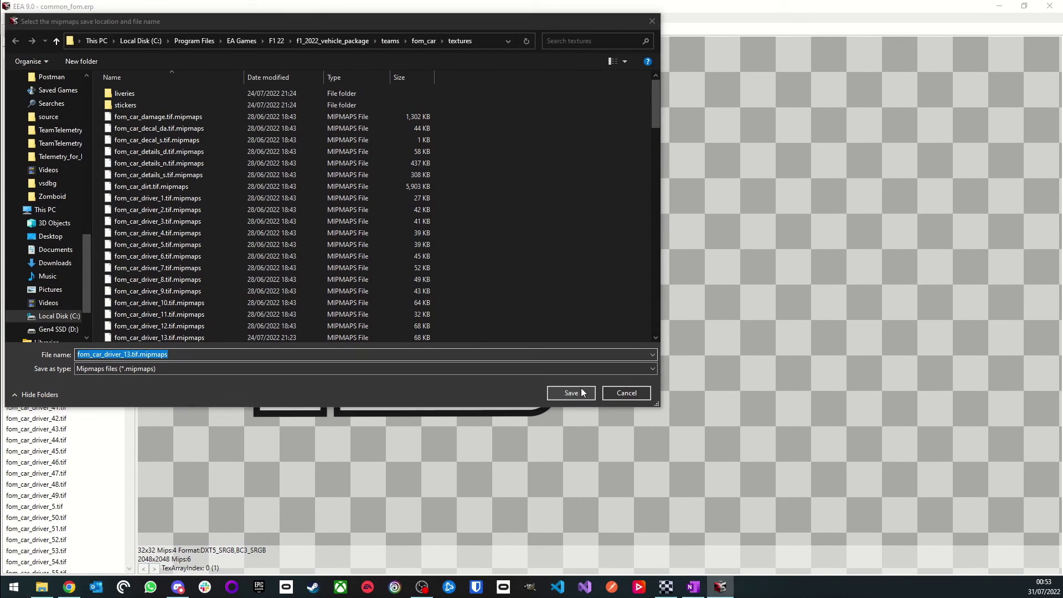
click(583, 338)
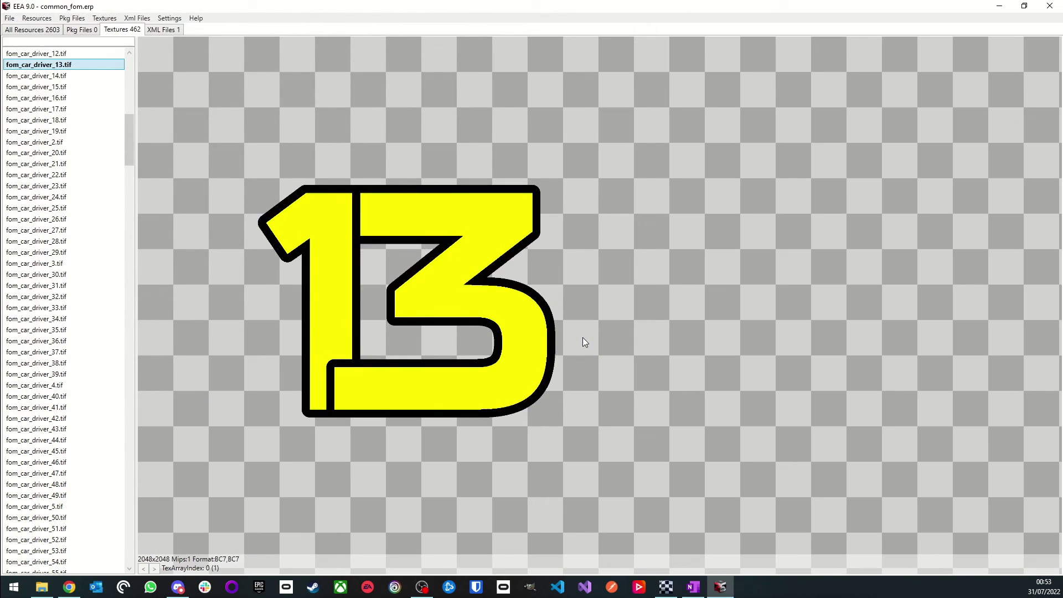
drag(129, 127, 123, 514)
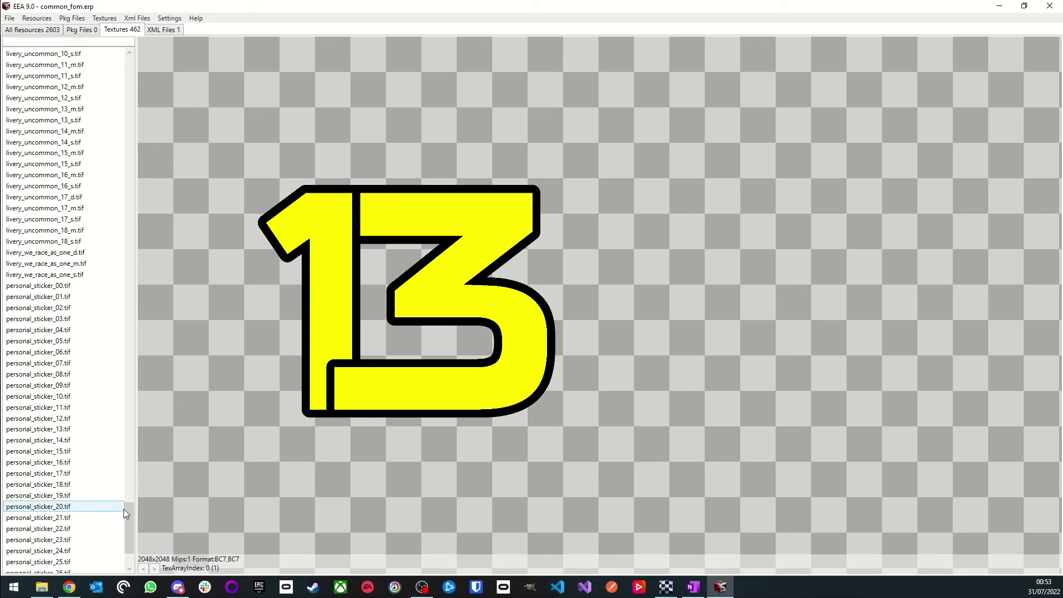
Step: Import the HaloSticker DDS over personal_sticker_04.tif, overwriting the existing mipmaps file
click(59, 330)
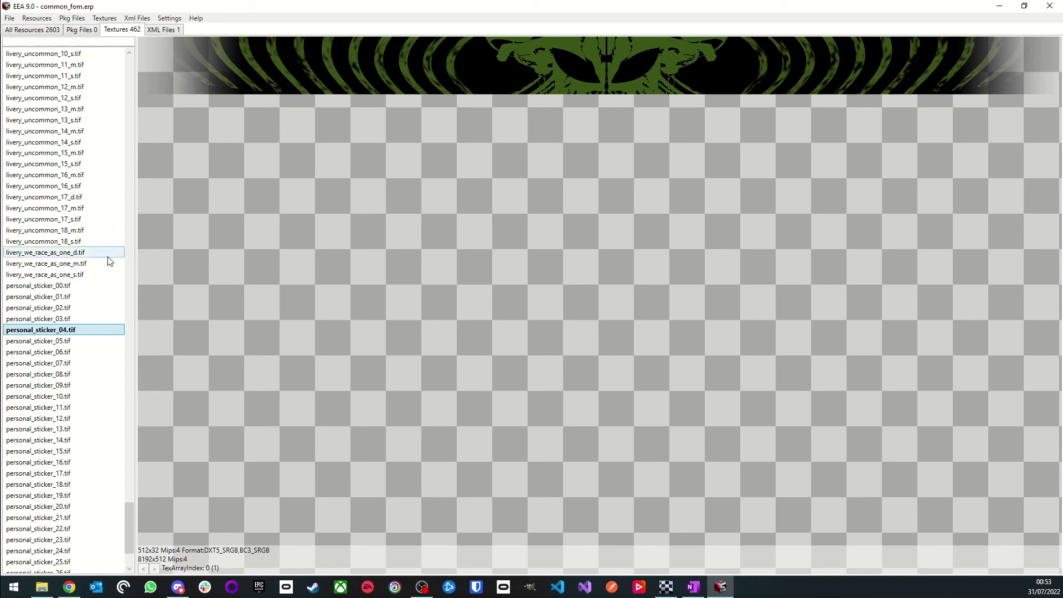
click(106, 20)
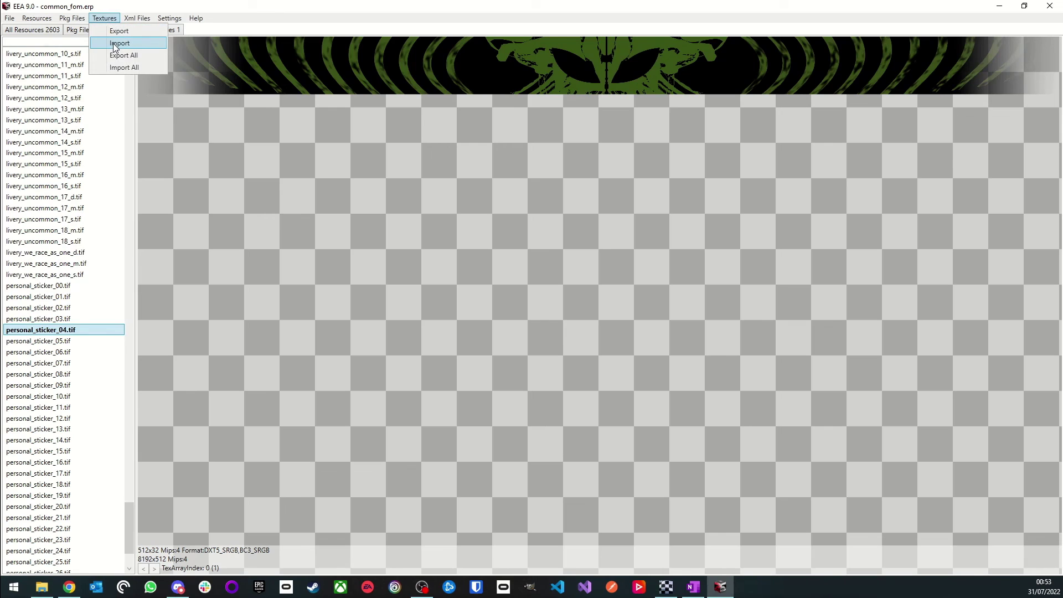
click(113, 43)
double_click(301, 108)
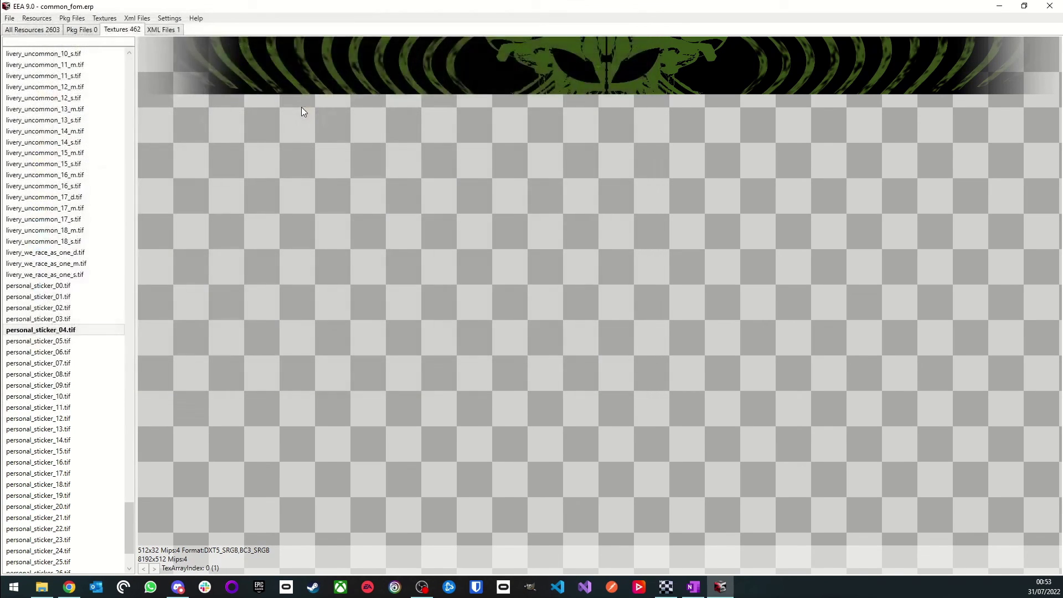
click(588, 396)
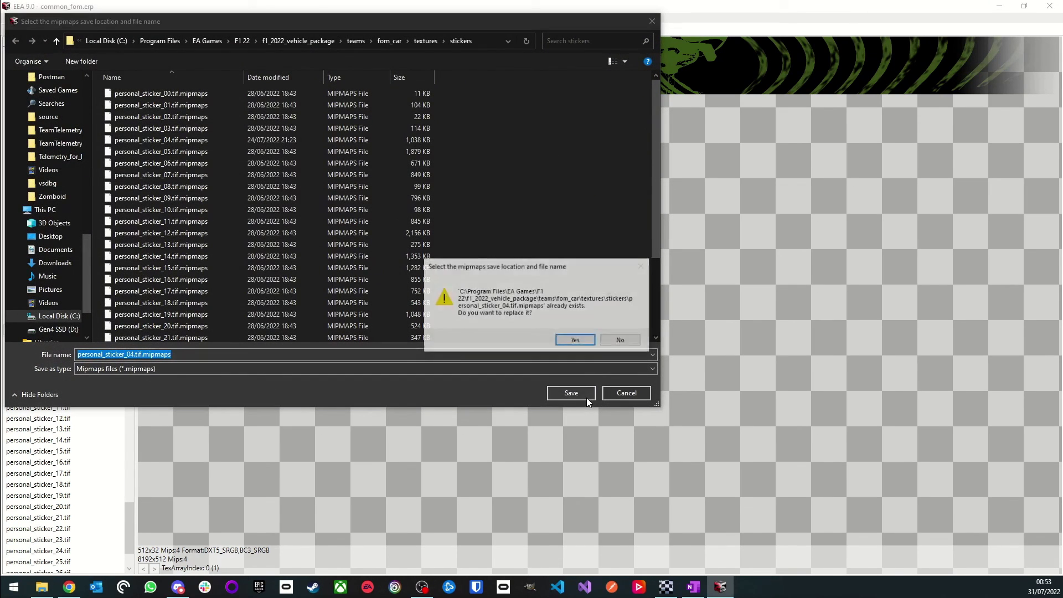
click(577, 339)
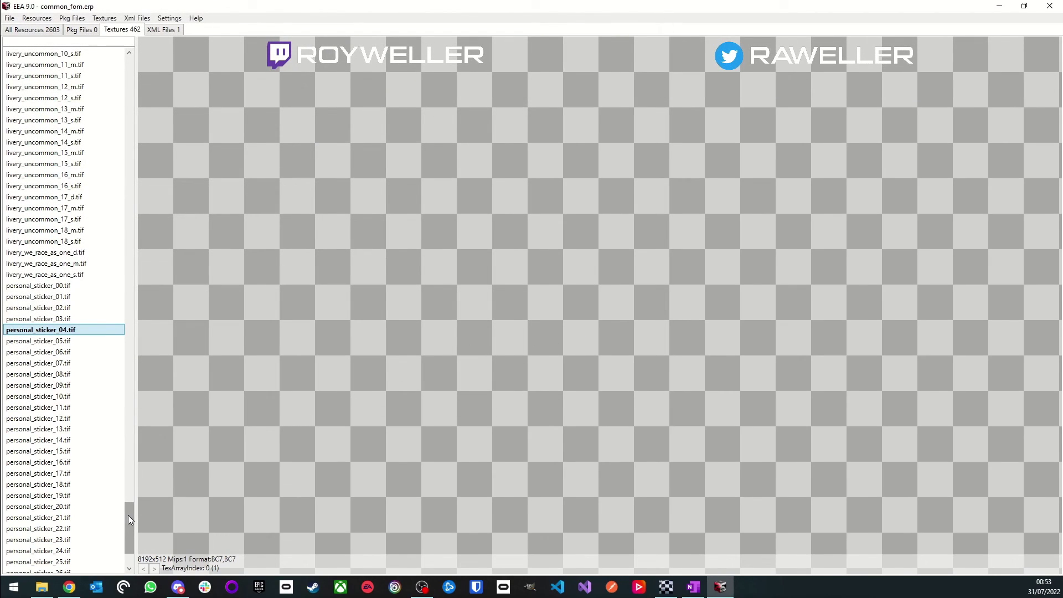
Step: Import the Livery DDS into livery_default_01_d.tif and the LiveryMat DDS into livery_default_01_s.tif
drag(128, 514, 155, 241)
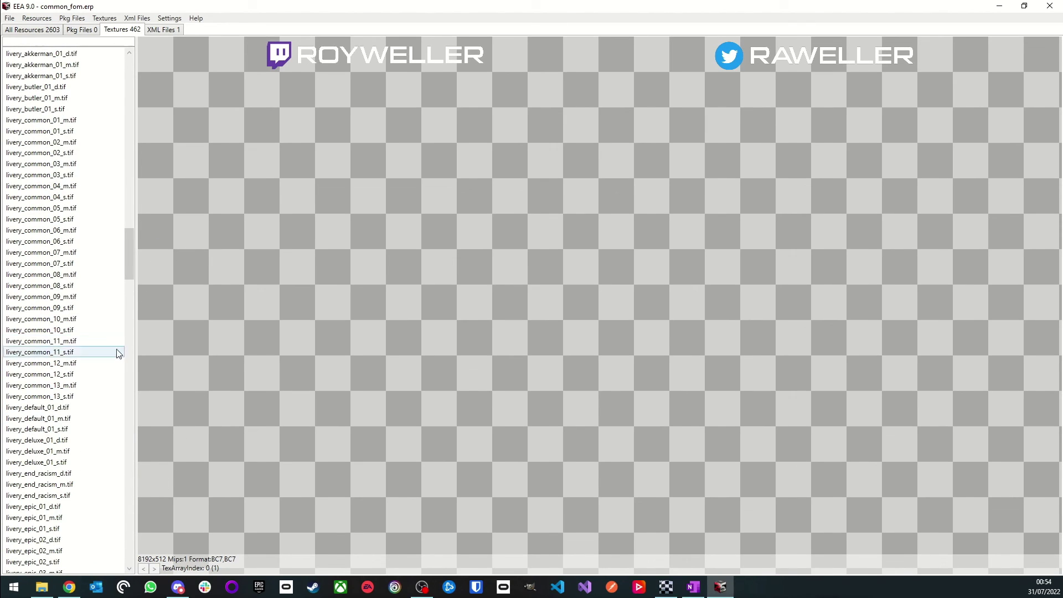
click(66, 410)
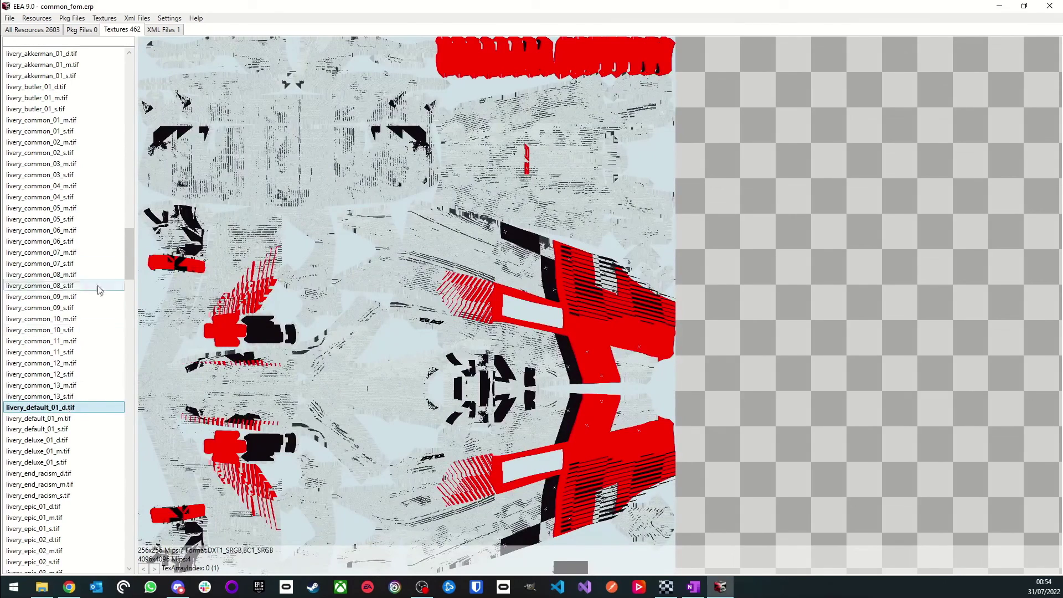
click(102, 20)
click(119, 43)
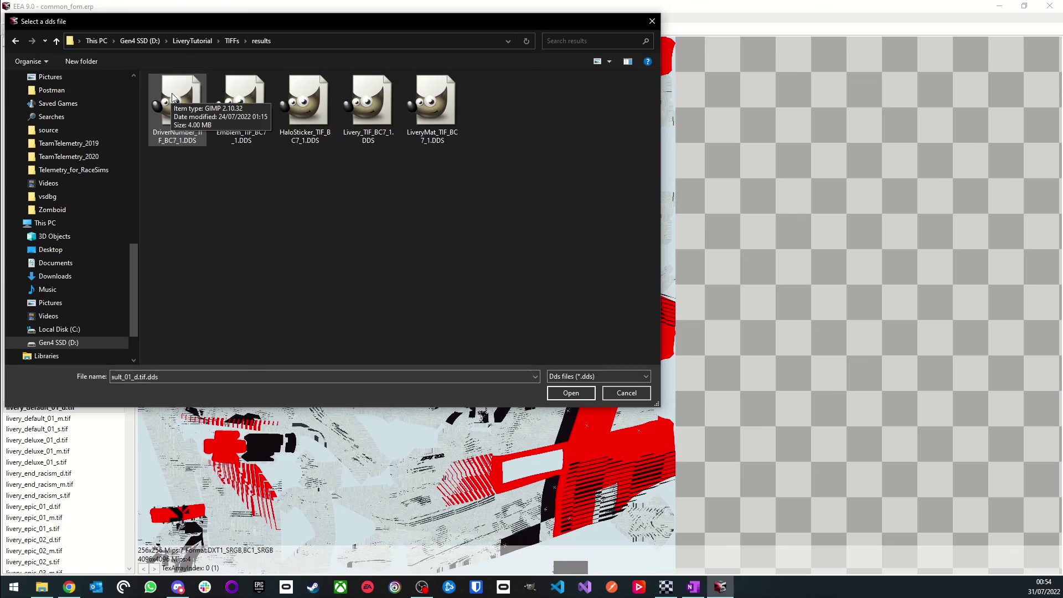
double_click(380, 107)
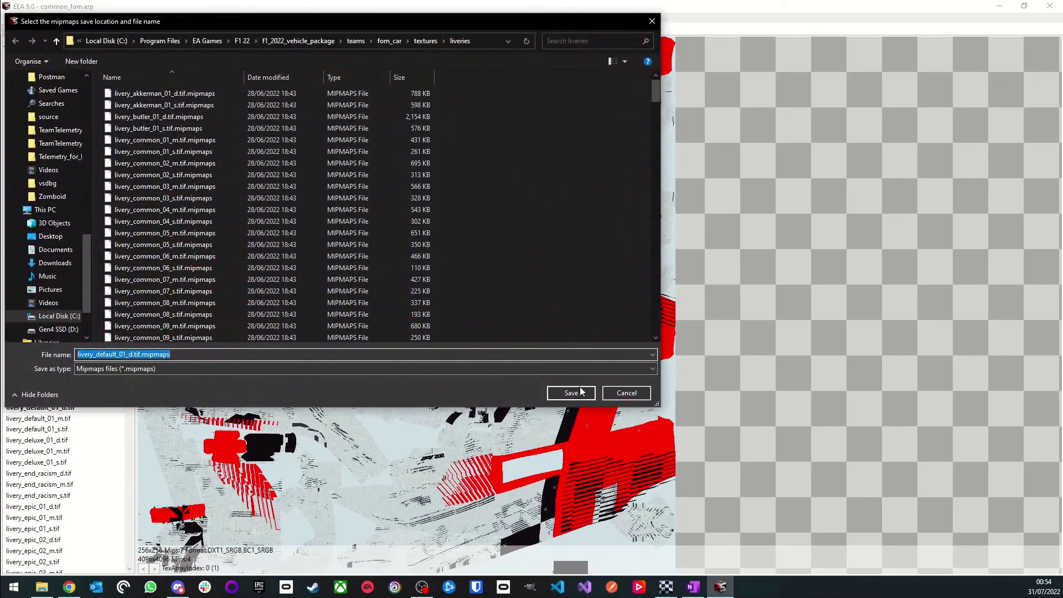
click(582, 391)
click(580, 340)
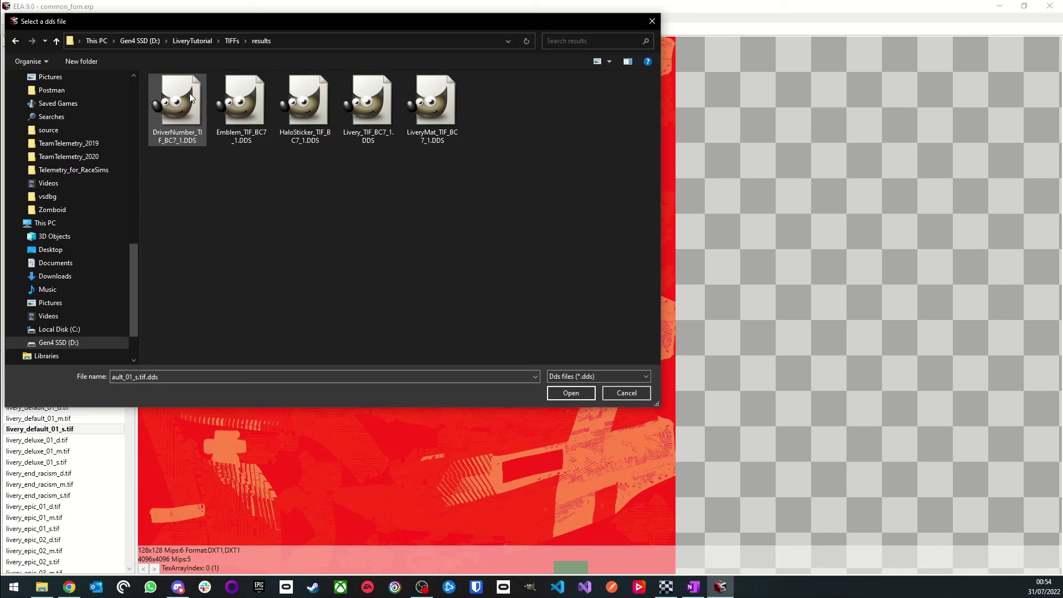
double_click(426, 113)
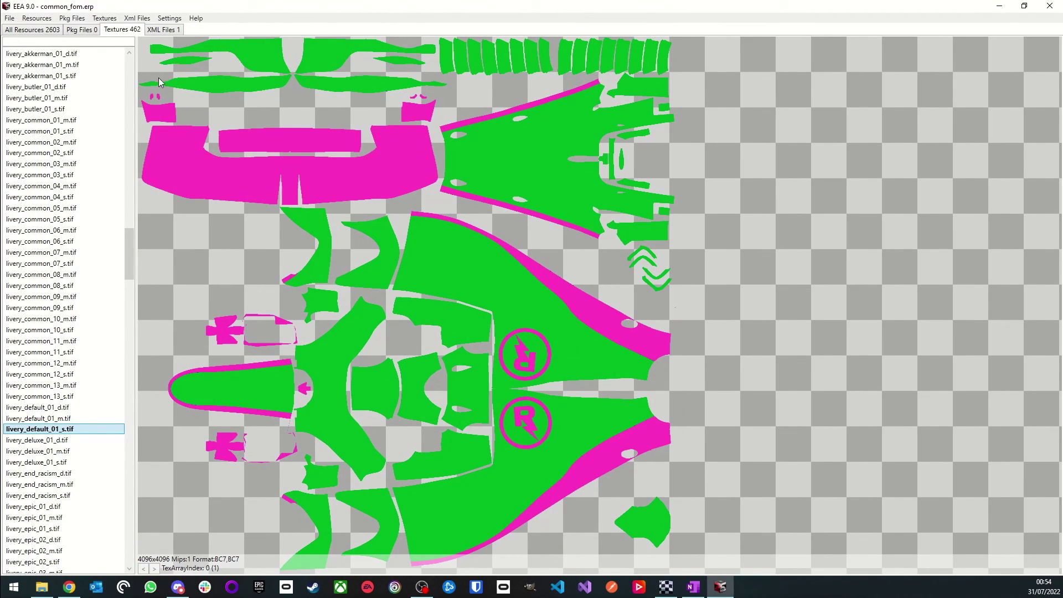
Step: Save the edited common_fom.erp, replacing the original in the teams folder
click(10, 19)
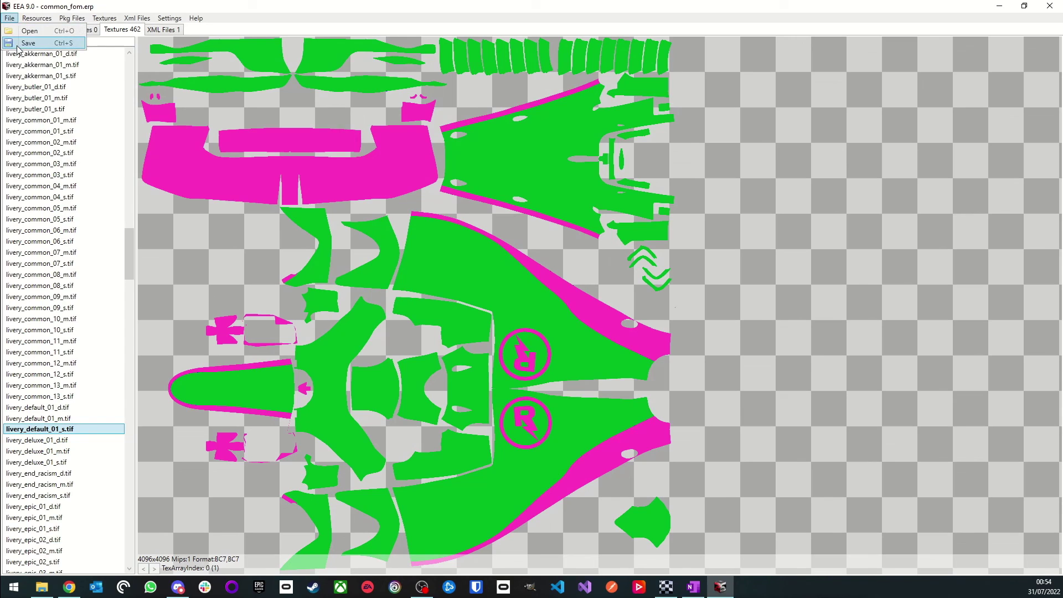
click(17, 45)
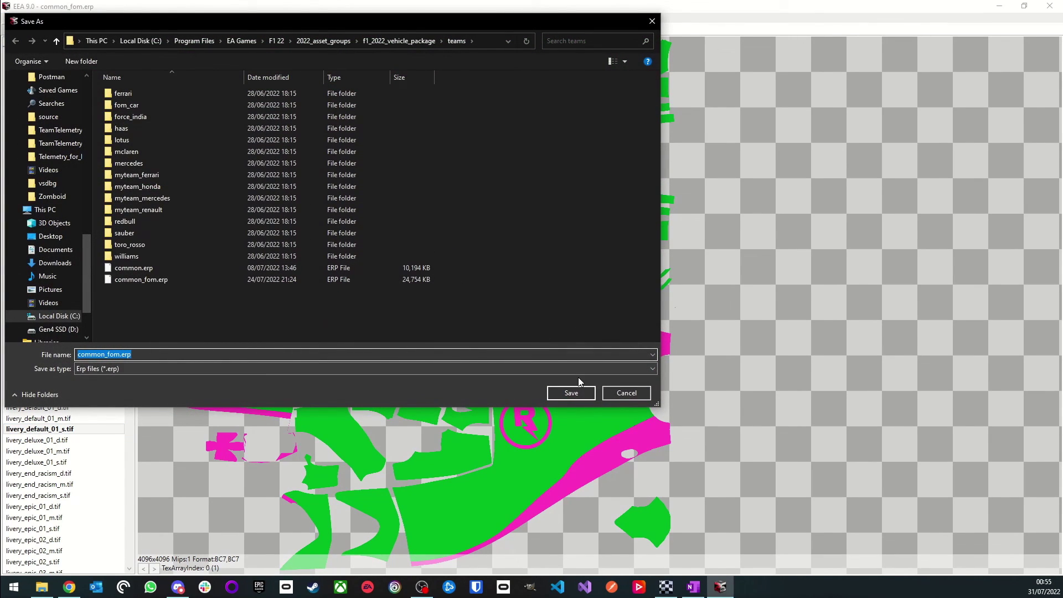
click(565, 392)
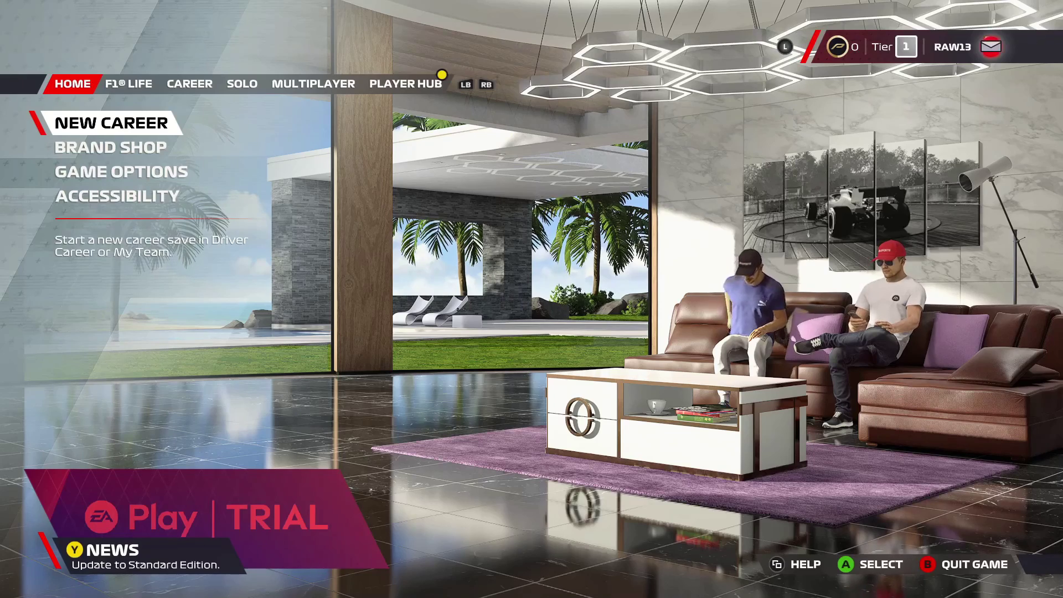
Step: Apply the custom R emblem to the badge in F1 LIFE customisation
key(e)
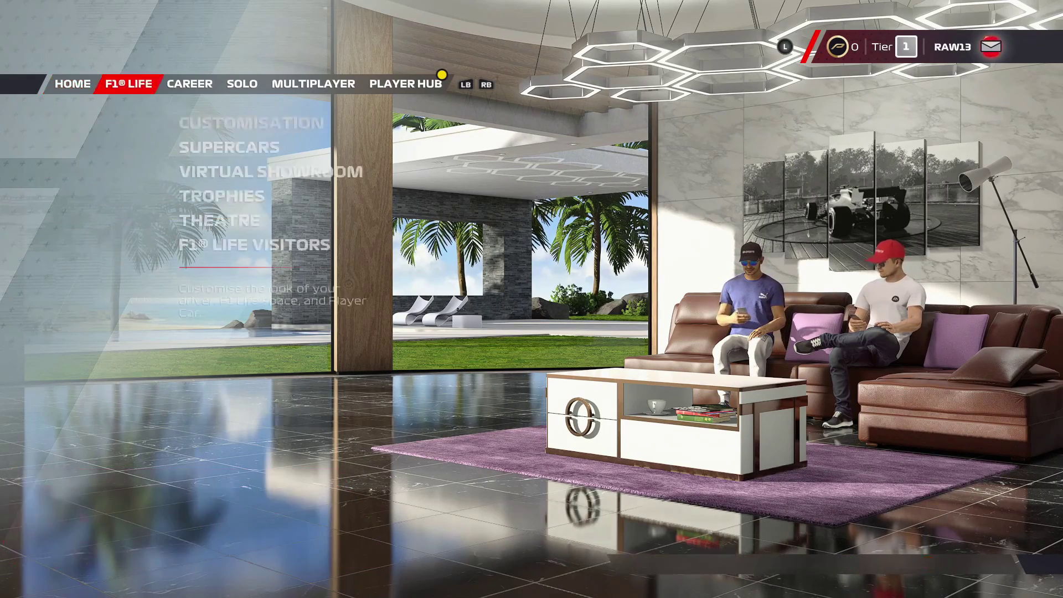
key(Return)
key(Down)
key(Down)
key(Down)
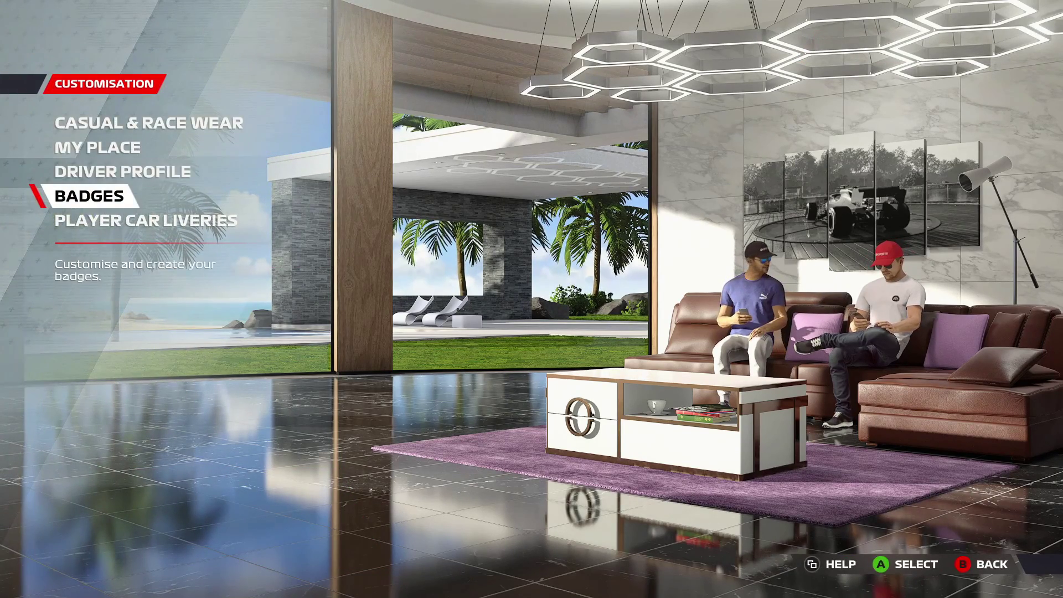
key(Return)
key(Return)
key(Return)
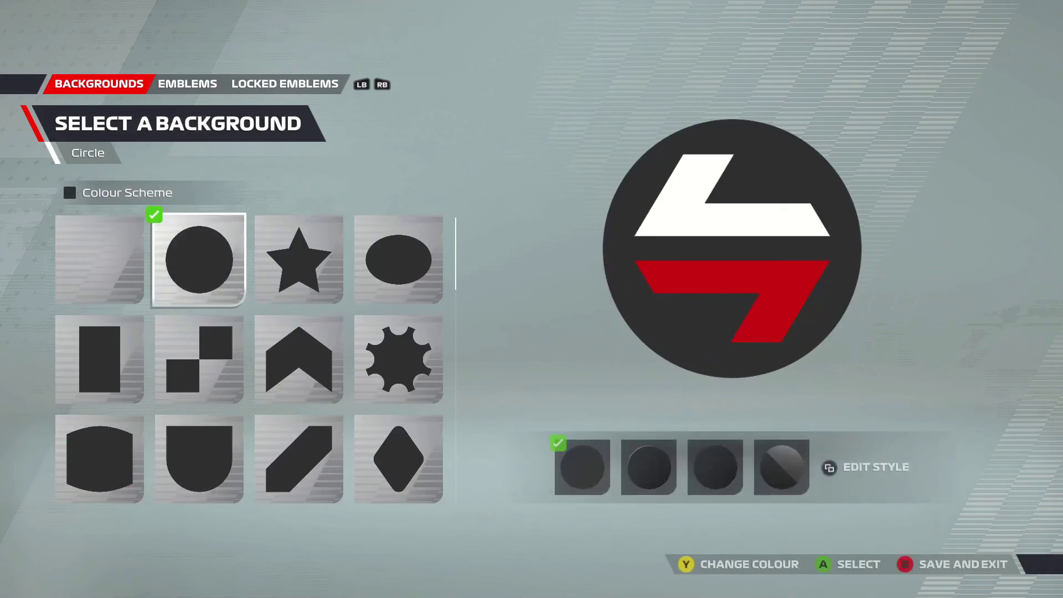
key(e)
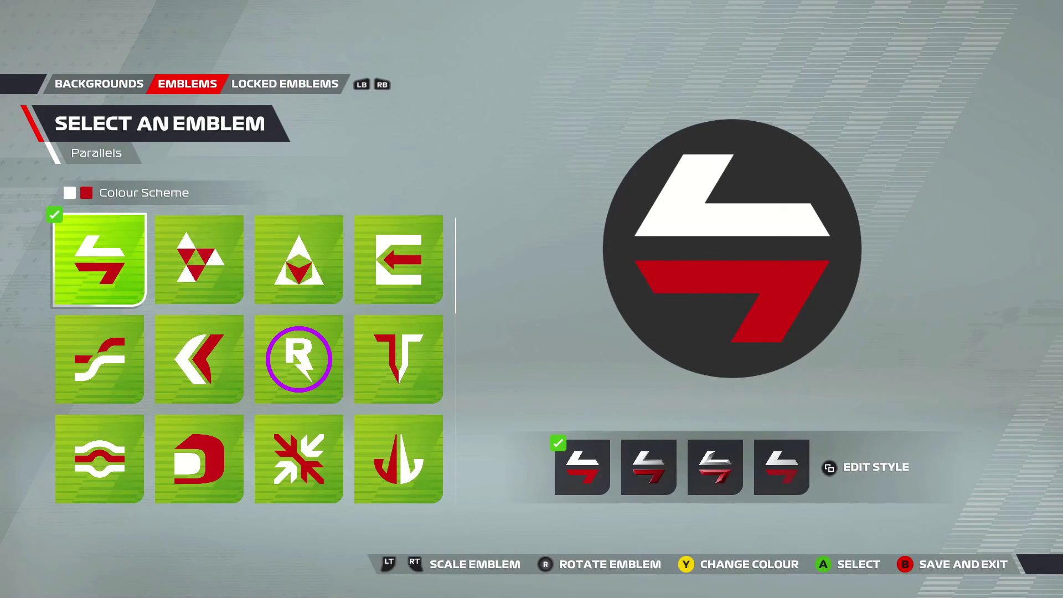
key(Right)
key(Right)
key(Down)
key(Return)
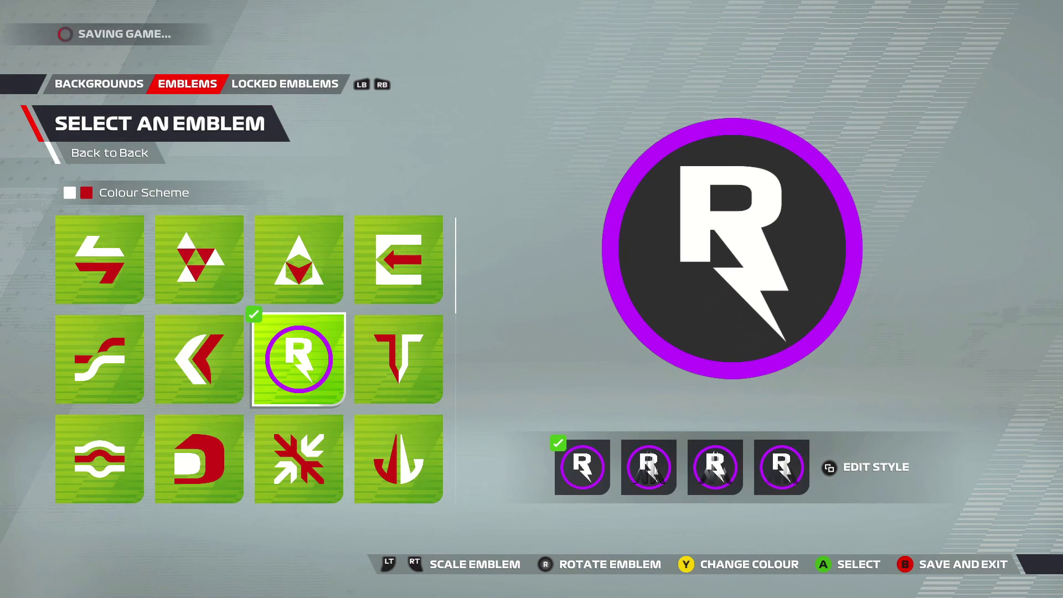
Step: Set the R's colour to full saturation and darken it to deep red
key(y)
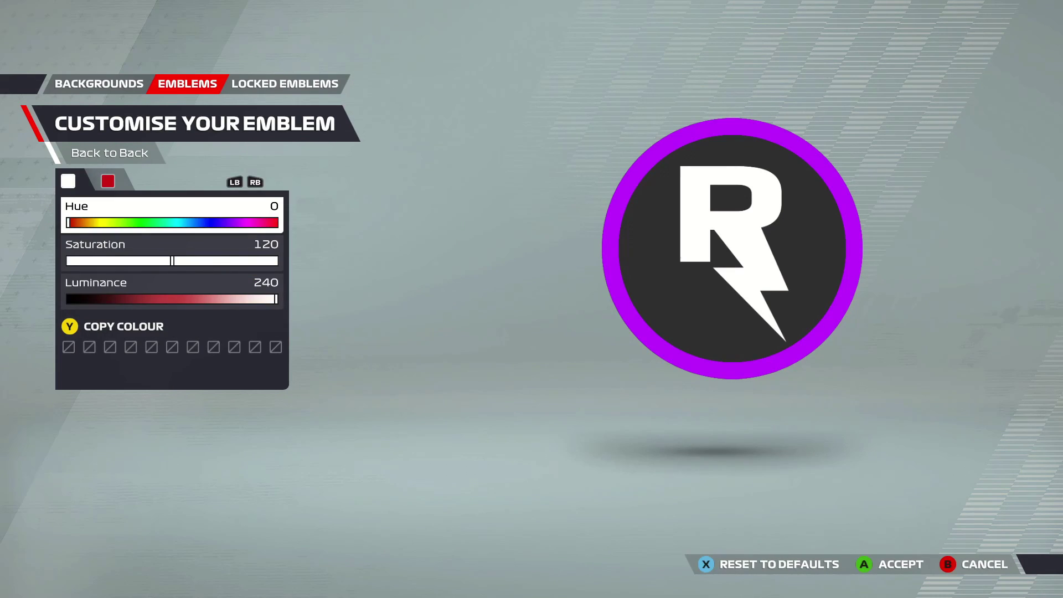
key(Down)
key(Left)
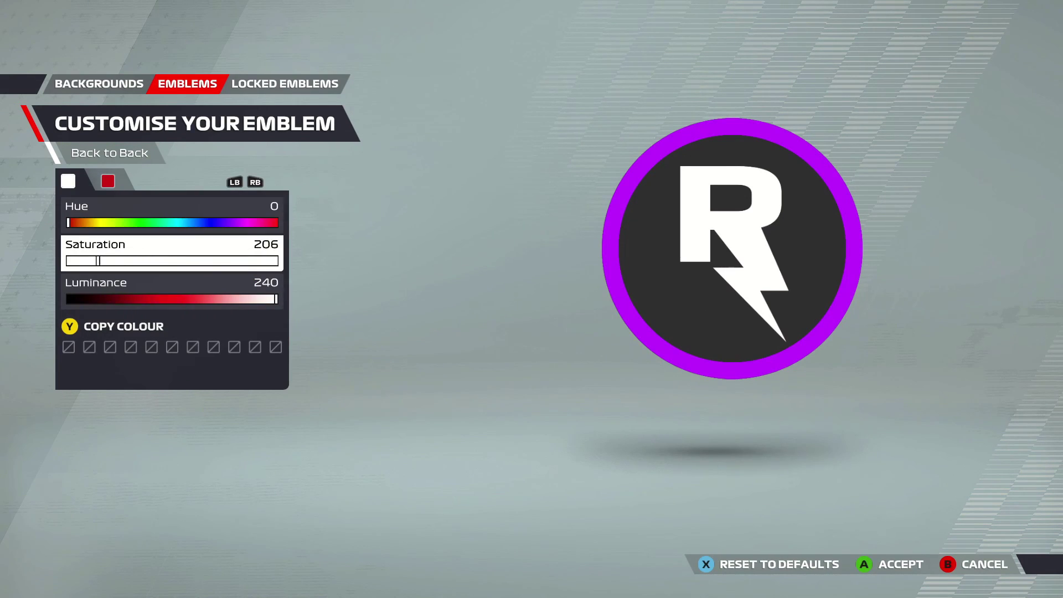
key(Down)
key(Left)
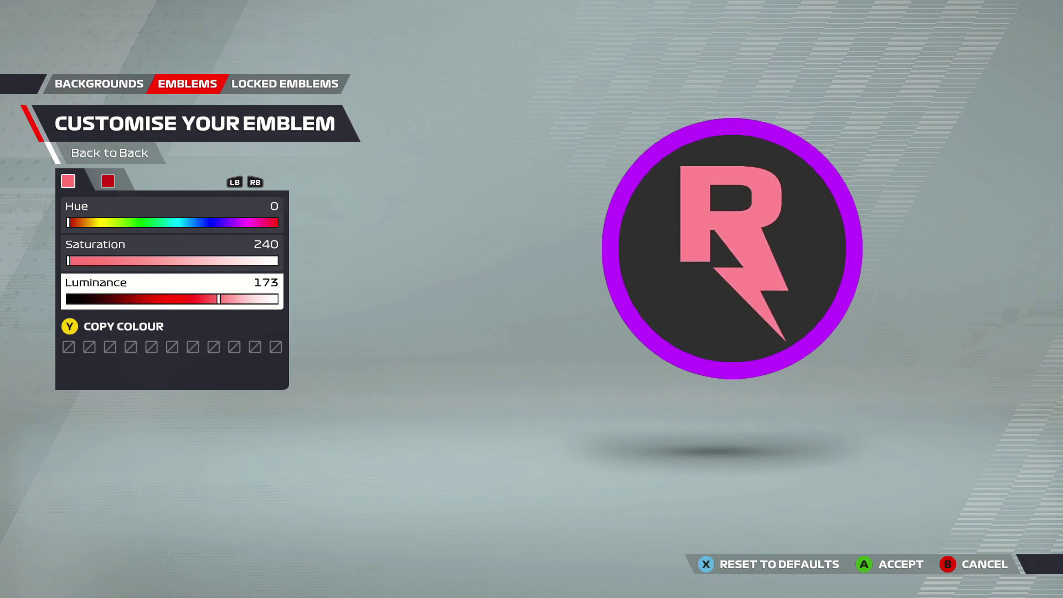
key(Left)
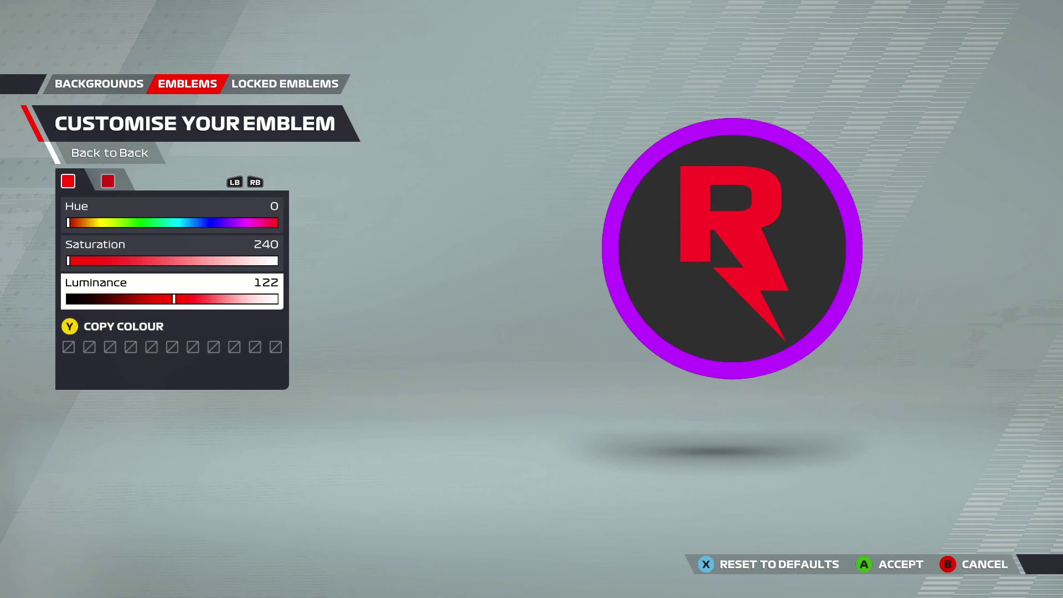
Step: Shift the emblem's second colour hue, max its saturation, brighten it, and confirm
key(e)
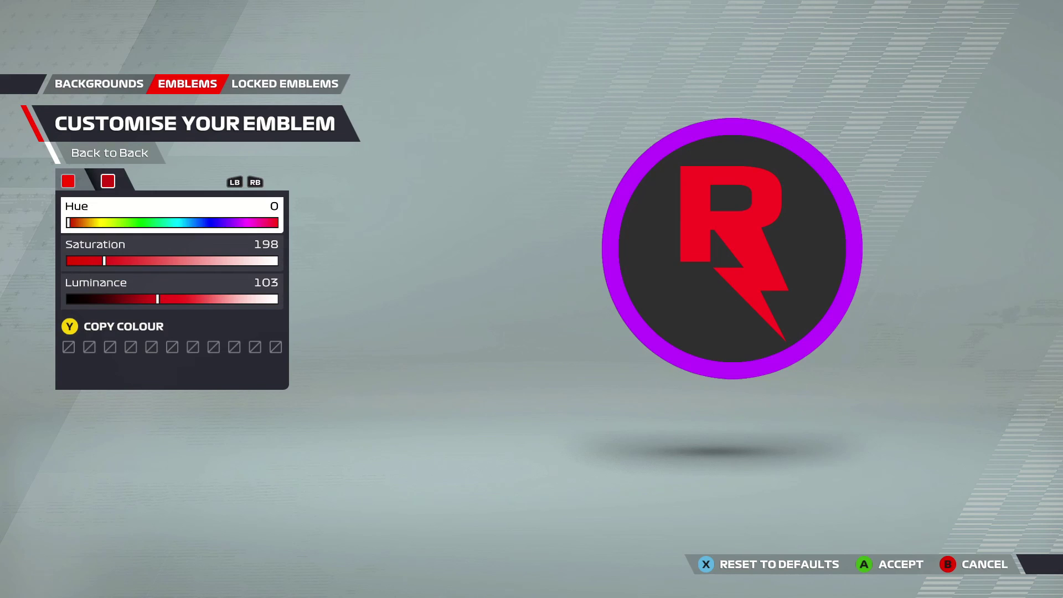
key(Right)
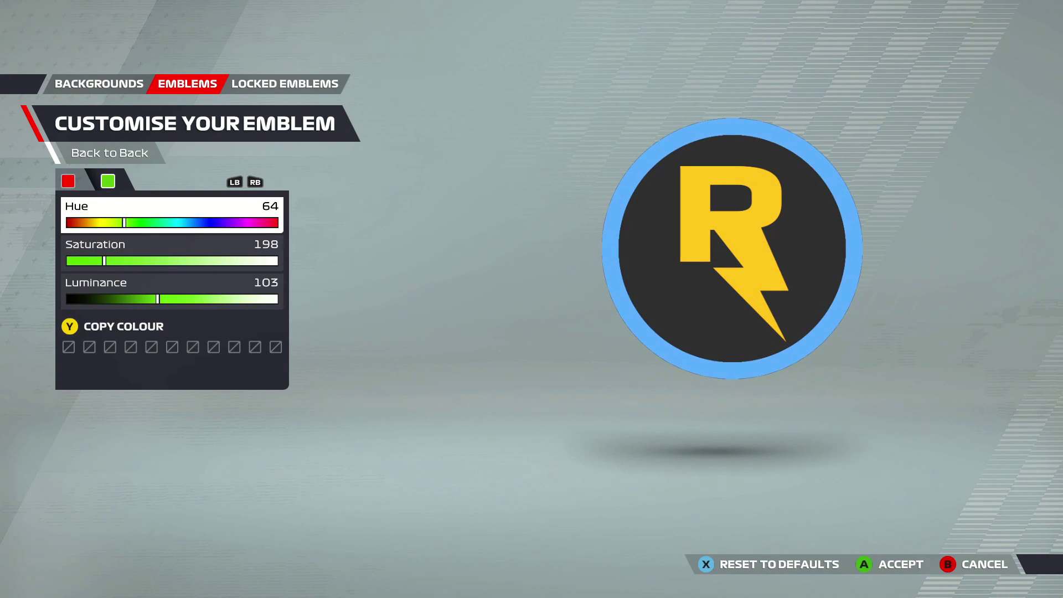
key(Right)
key(Left)
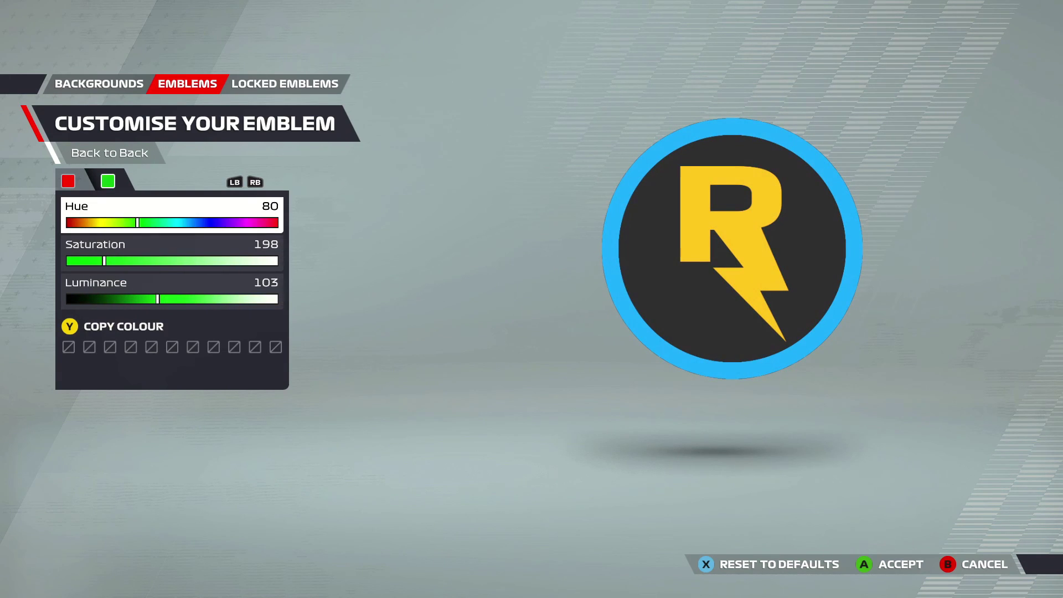
key(Down)
key(Left)
key(Down)
key(Right)
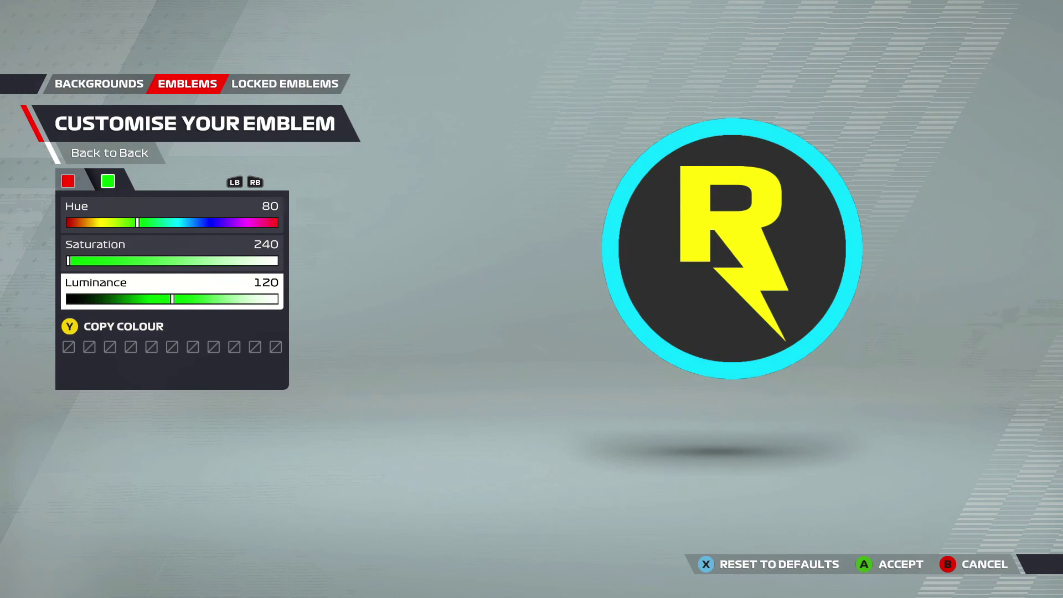
key(Return)
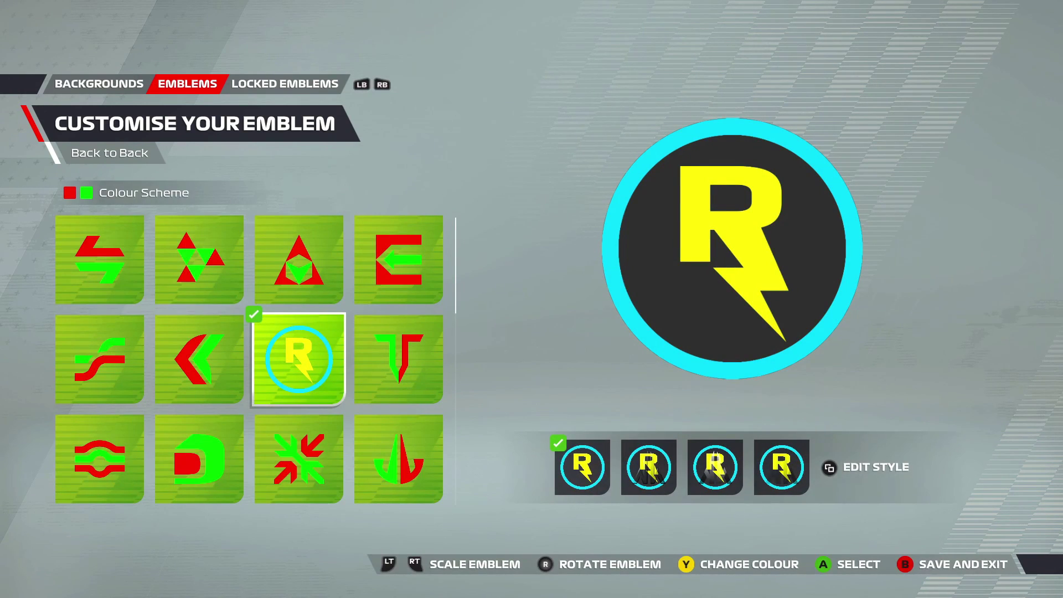
Step: Give the emblem a circle background and save the badge design
key(q)
key(Right)
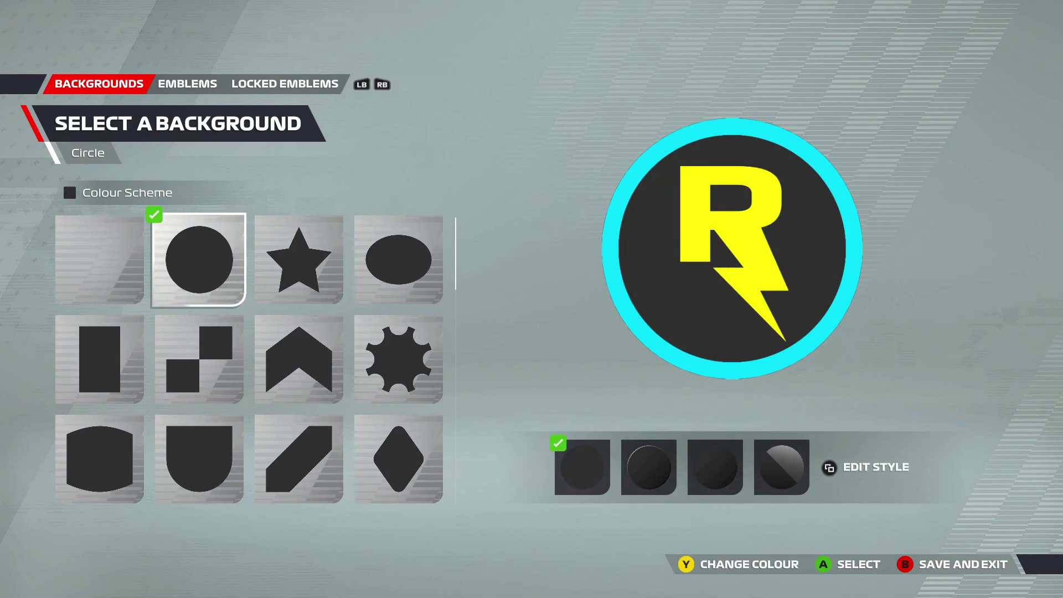
key(Escape)
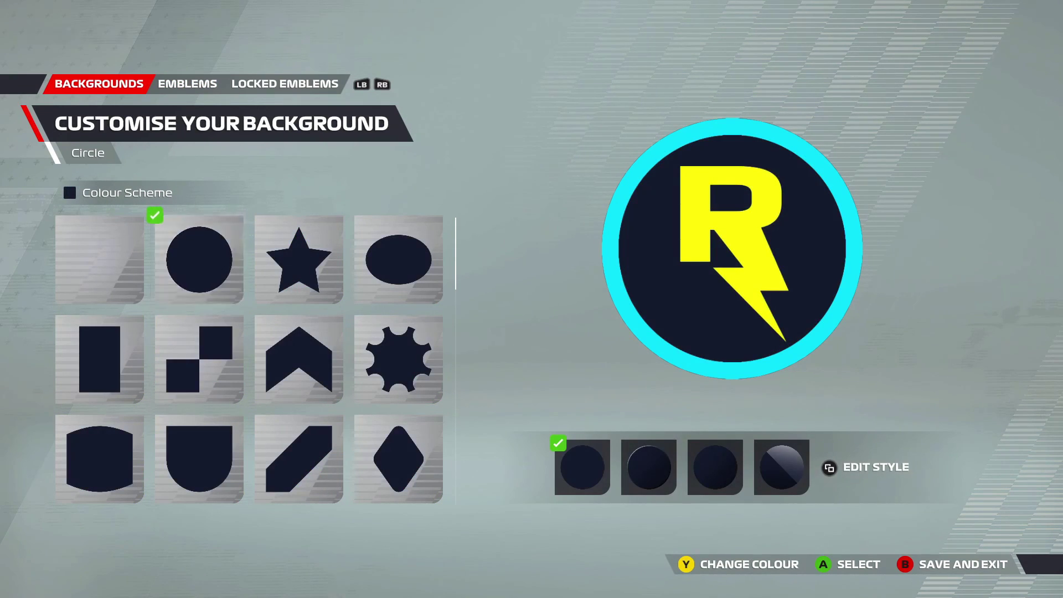
key(Escape)
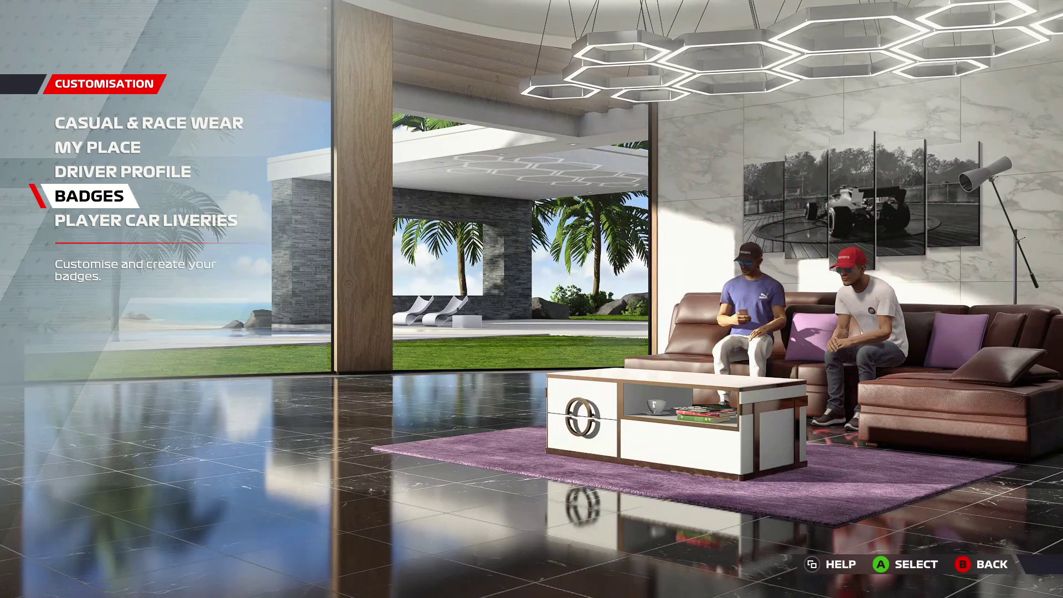
Step: Check the Driver Profile number choices, keeping driver number 13
key(Up)
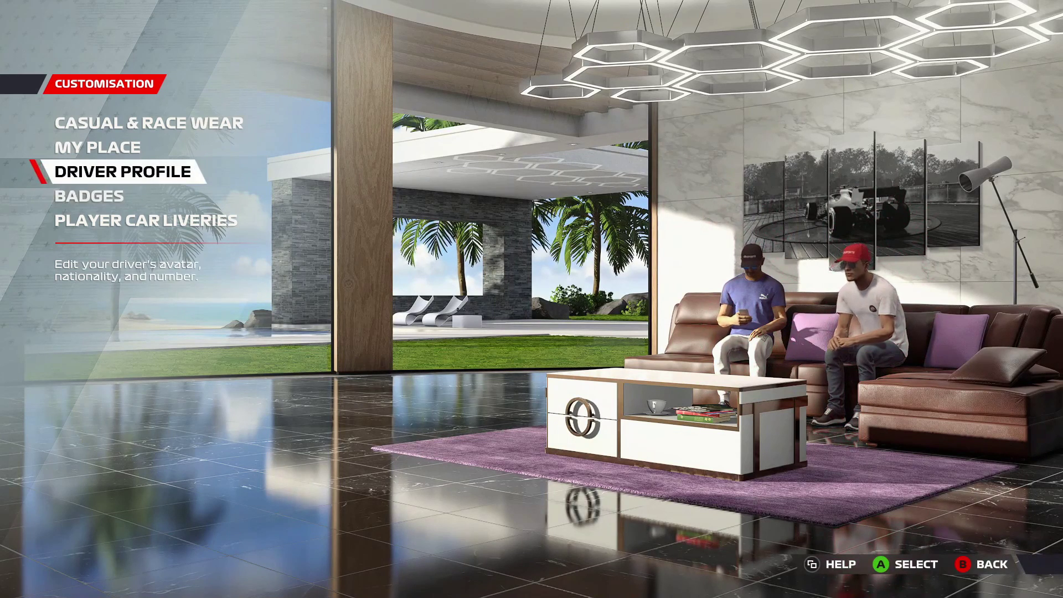
key(Return)
key(Right)
key(Right)
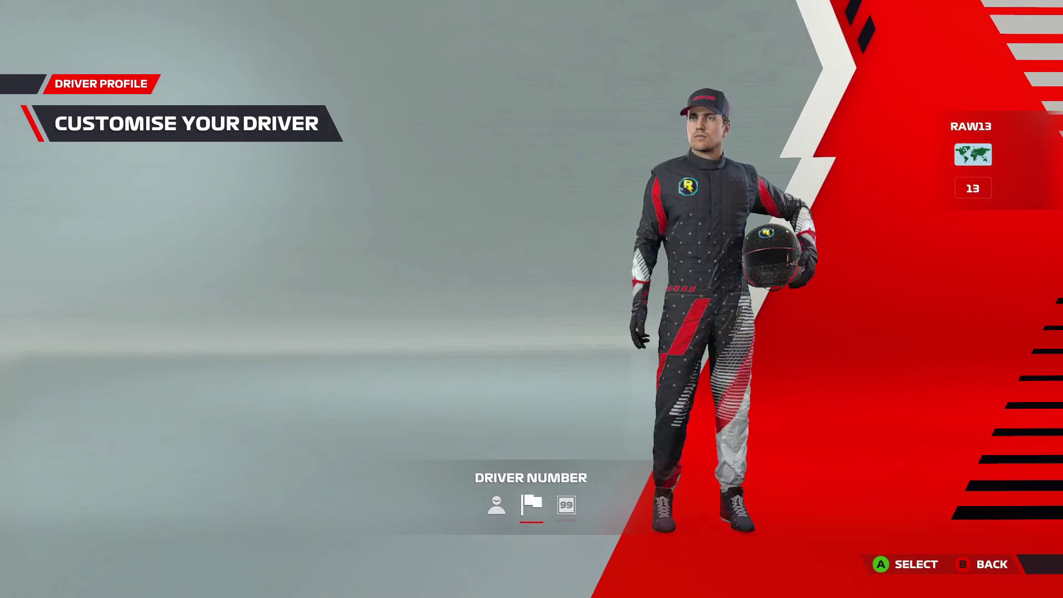
key(Return)
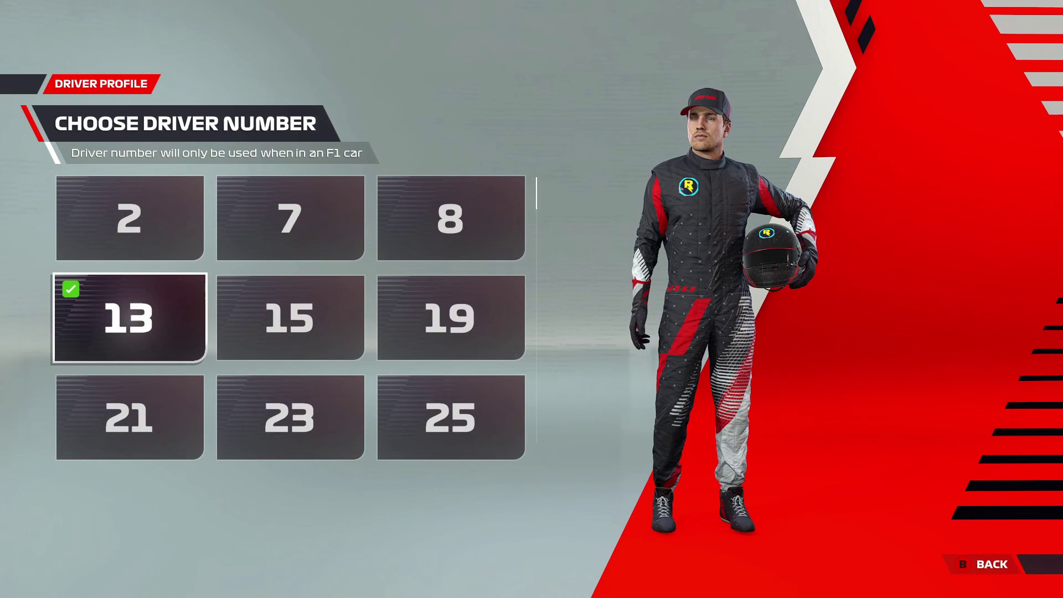
key(Escape)
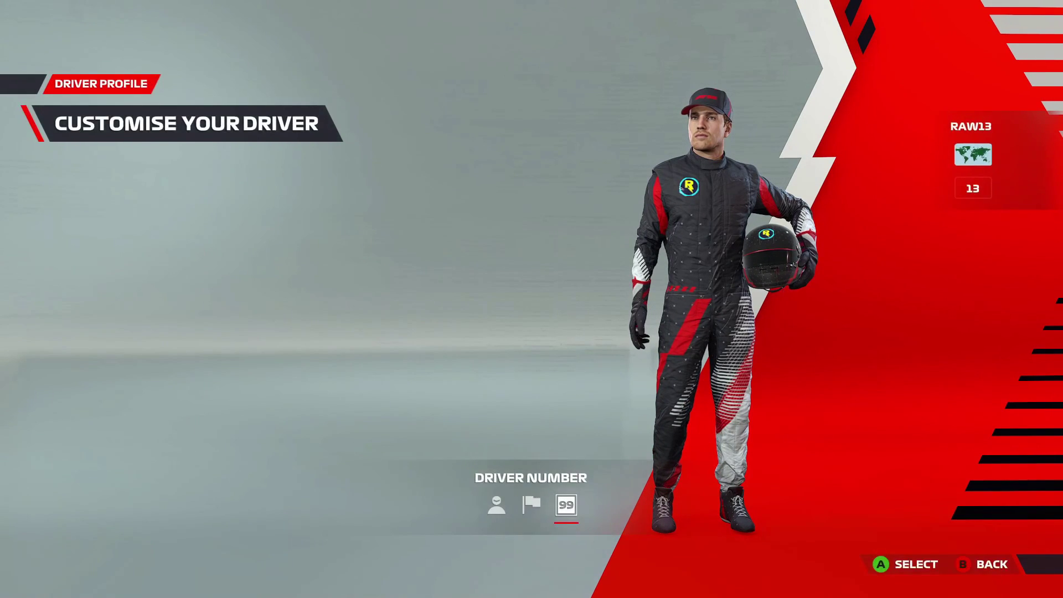
key(Escape)
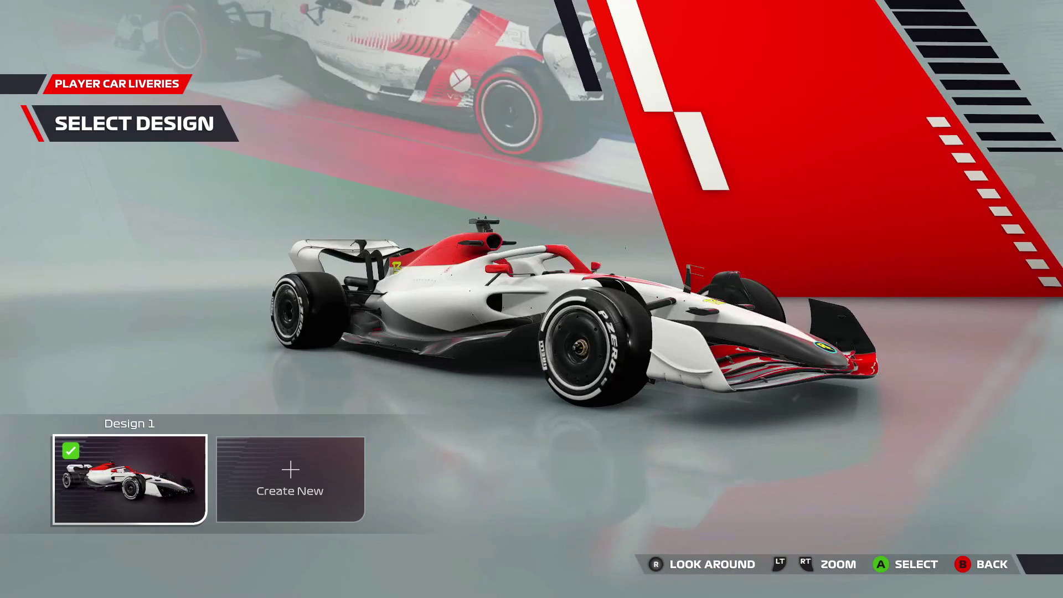
Step: Equip the blue-and-yellow Calibrate livery on Design 1
key(Return)
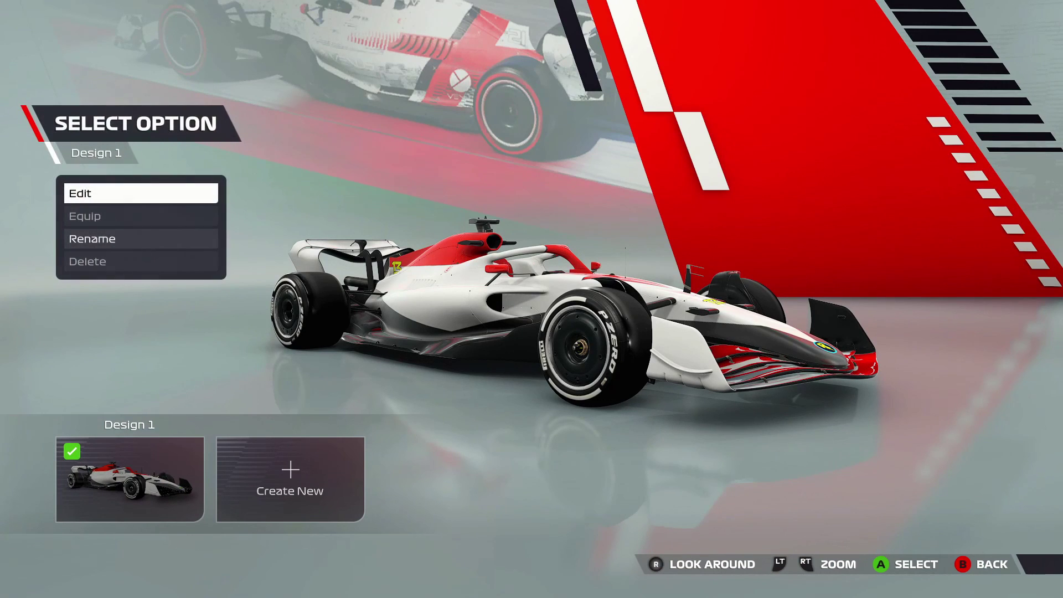
key(Return)
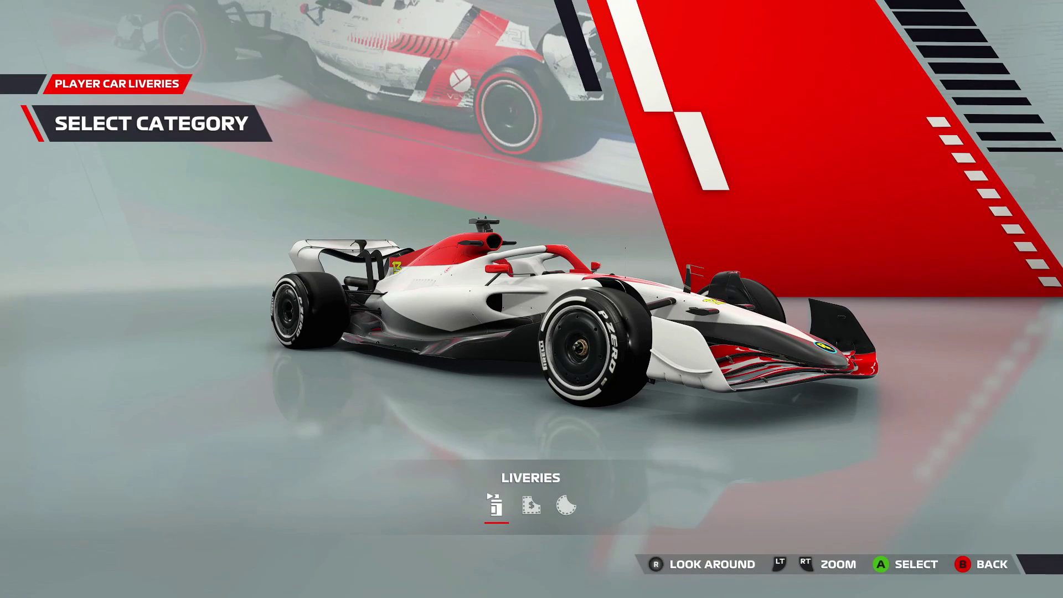
key(Return)
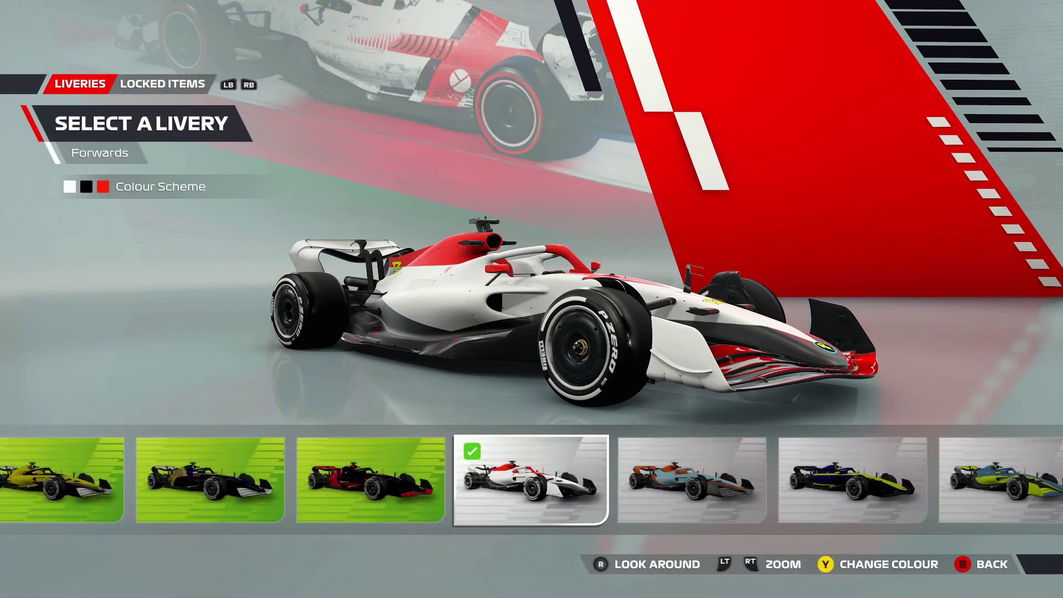
key(Right)
key(Right)
key(Right)
key(Right)
key(Return)
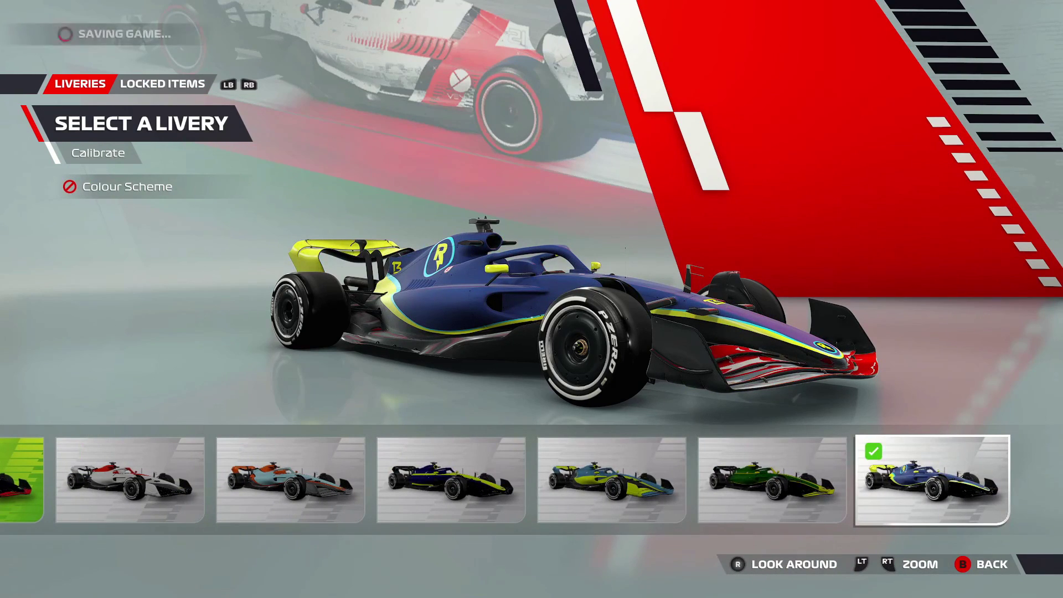
key(Escape)
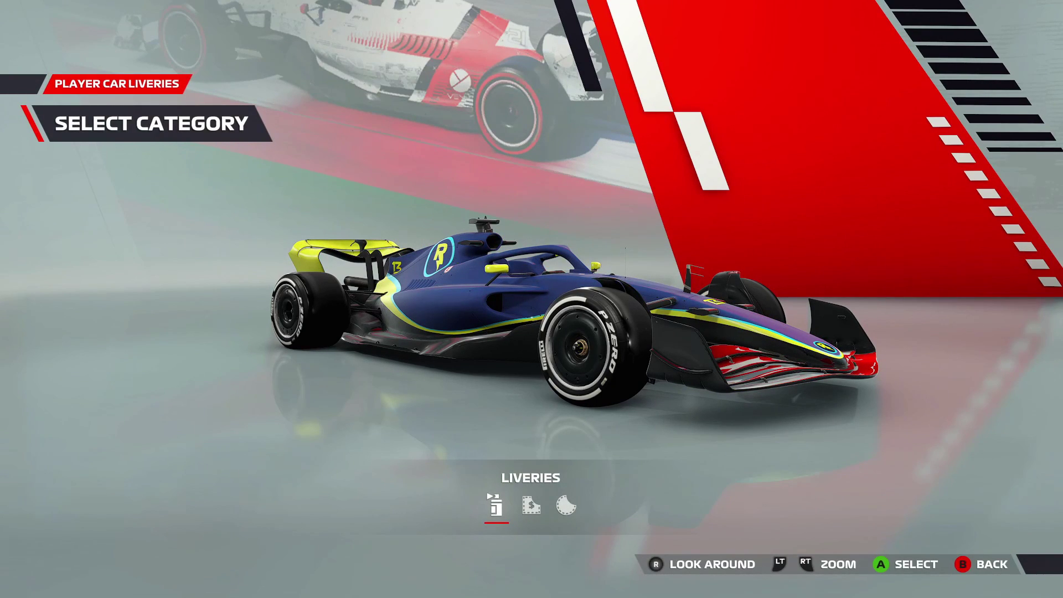
Step: Equip the custom halo personal sticker on Design 1
key(Right)
key(Return)
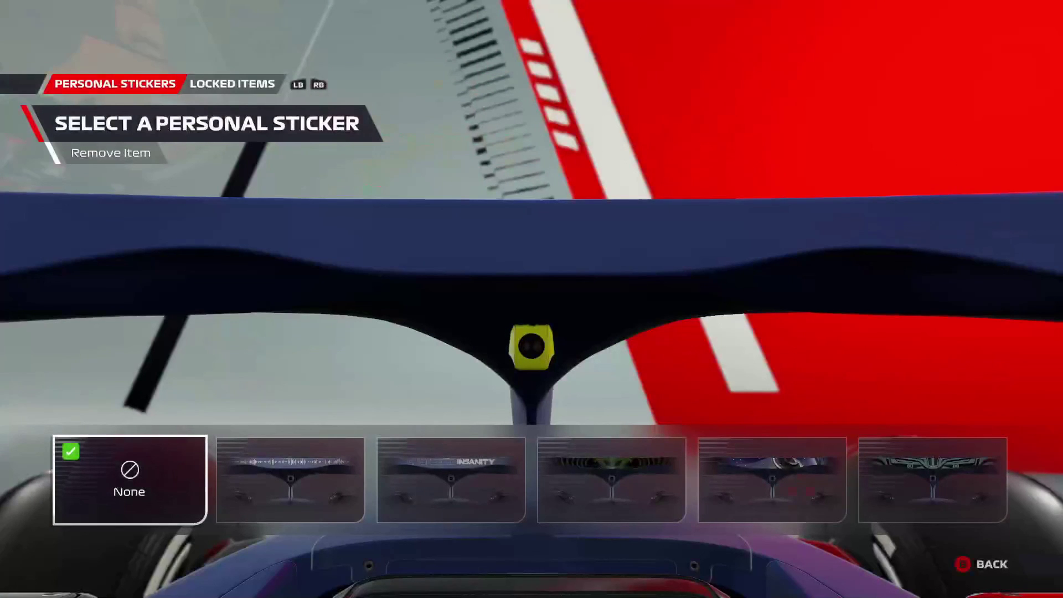
key(Right)
key(Right)
key(Right)
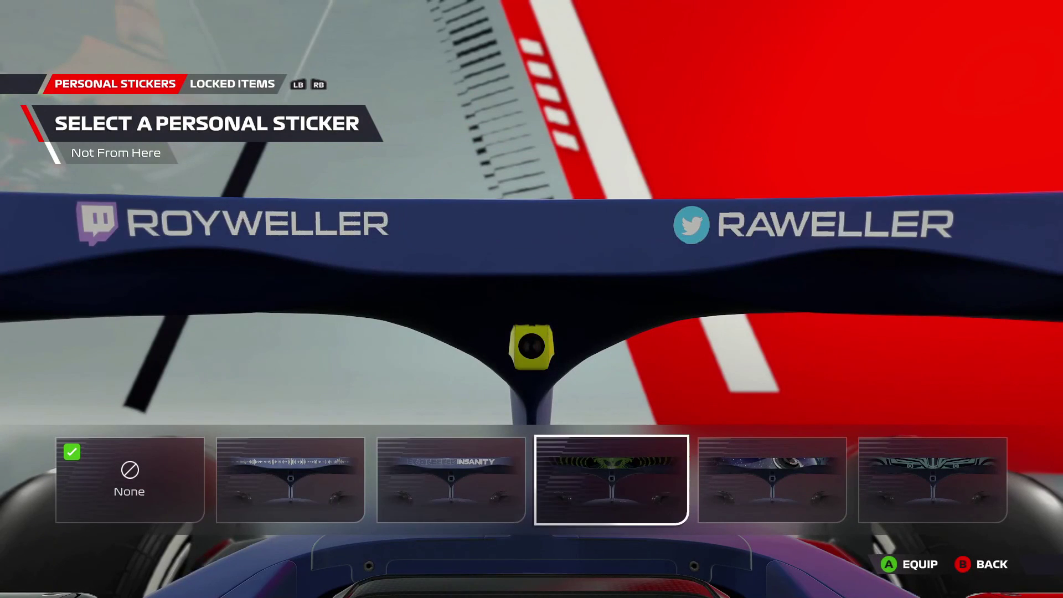
key(Return)
key(Escape)
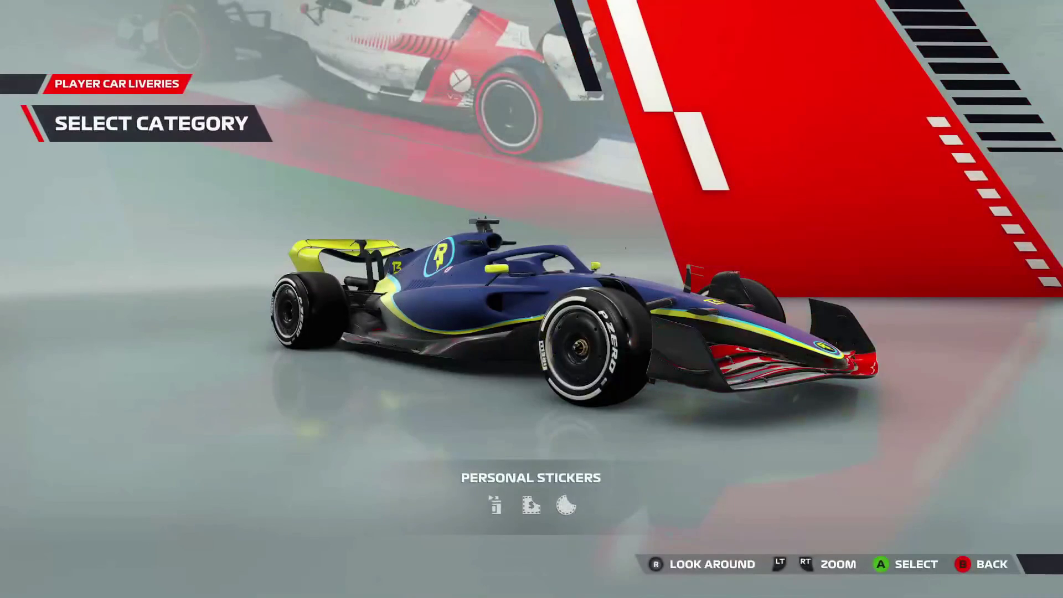
Step: Put Avax decals on the front wing and Slingshot Fuel on the sidepod
key(Left)
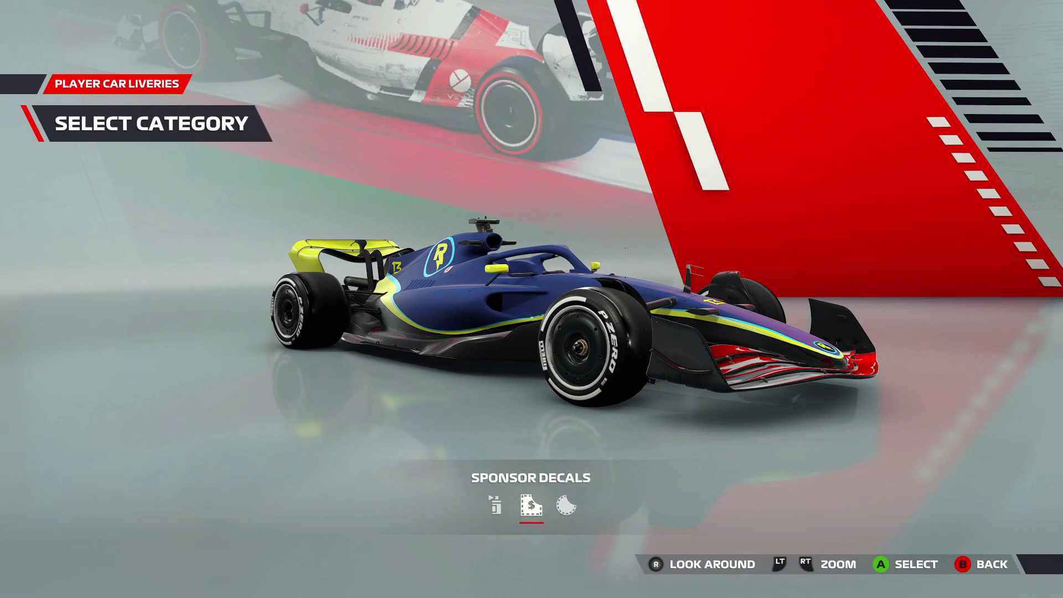
key(Return)
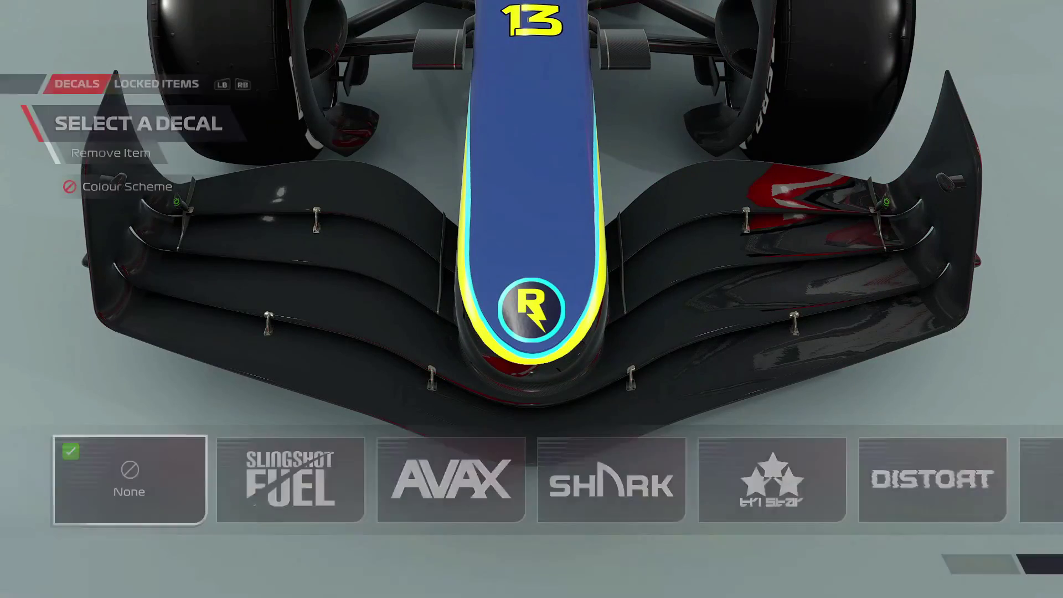
key(Right)
key(Right)
key(Return)
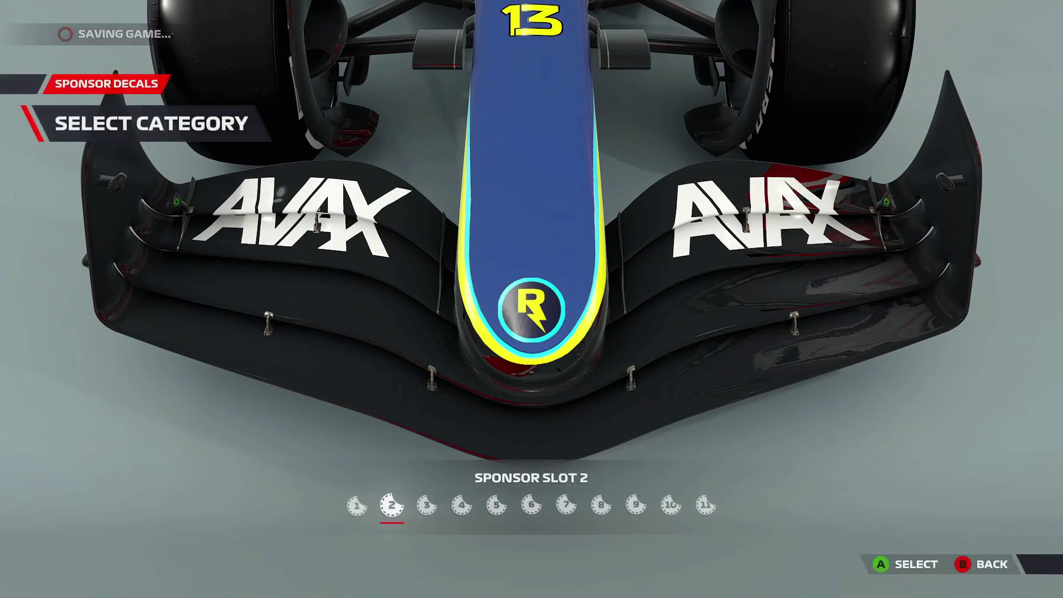
key(Left)
key(Return)
key(Right)
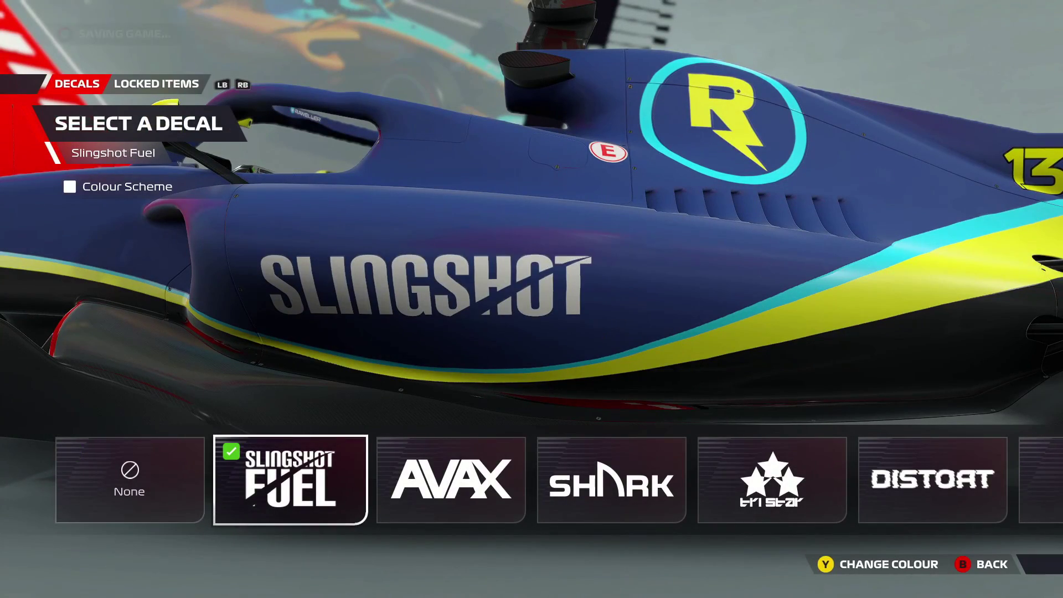
key(Return)
key(Escape)
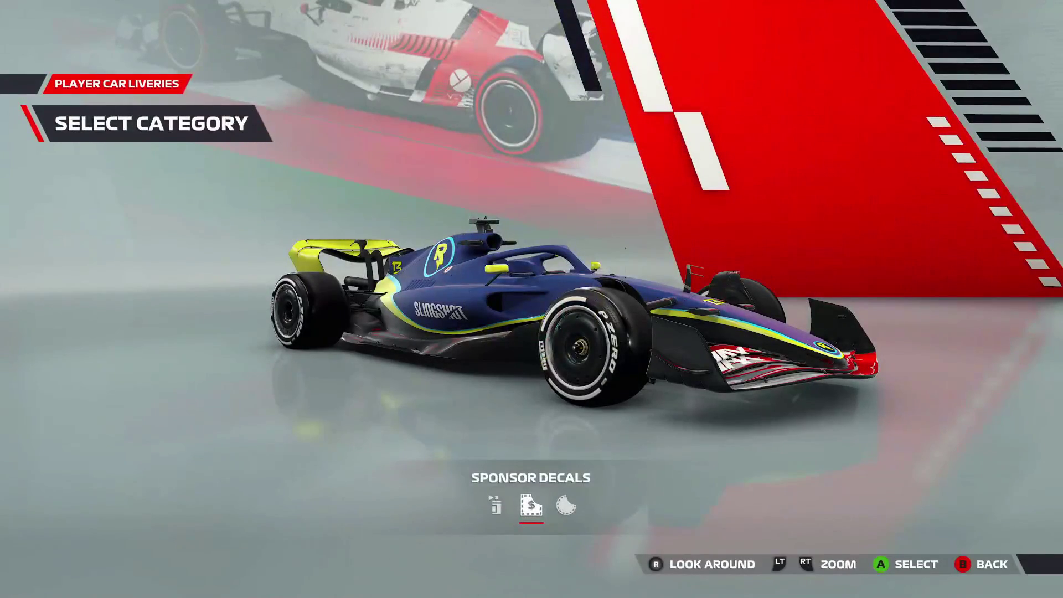